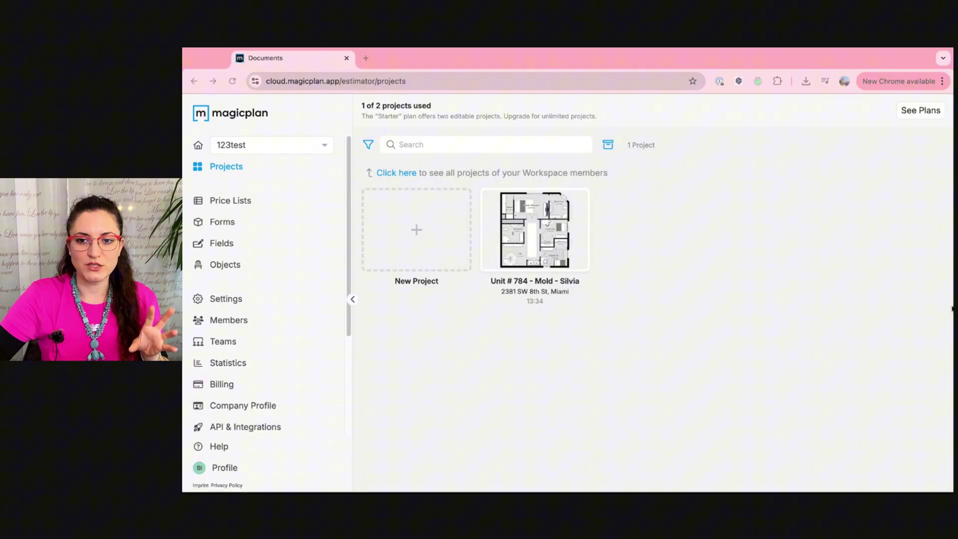
Step: From the Objects page, create an empty object collection named 'Test'
left_click(950, 304)
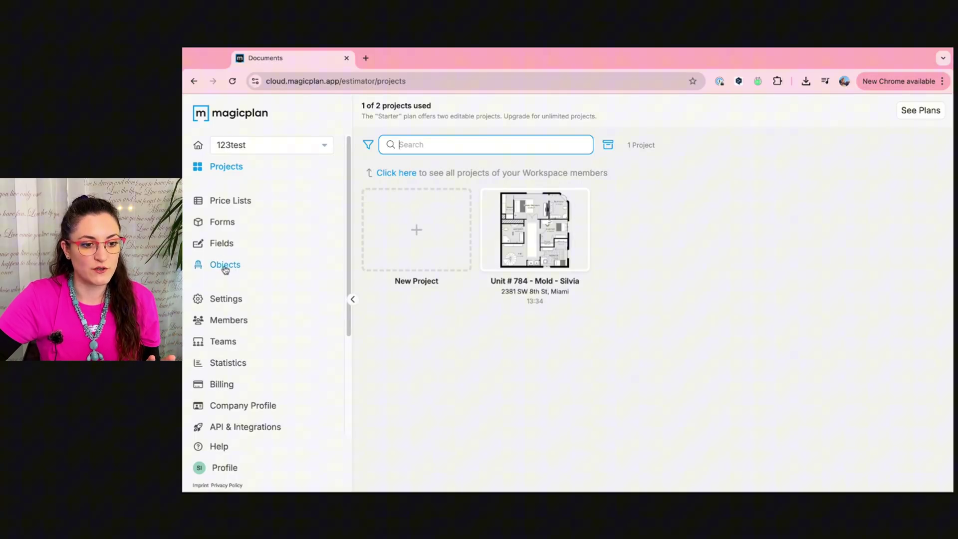
left_click(228, 265)
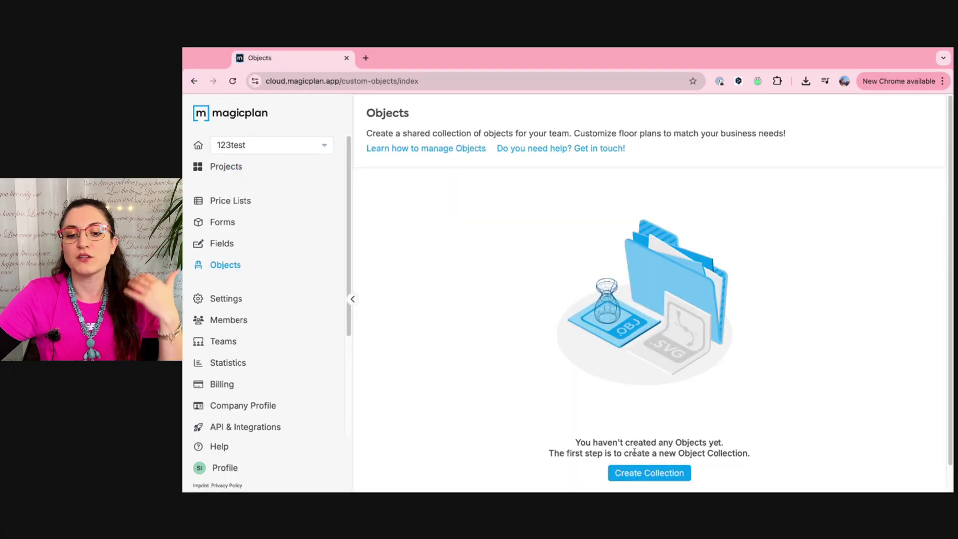
left_click(661, 477)
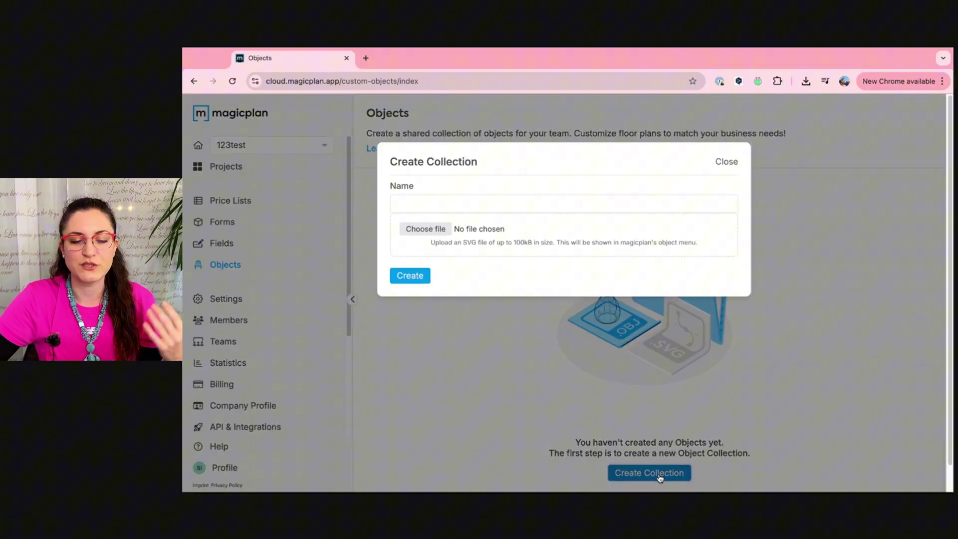
left_click(472, 205)
type("Test")
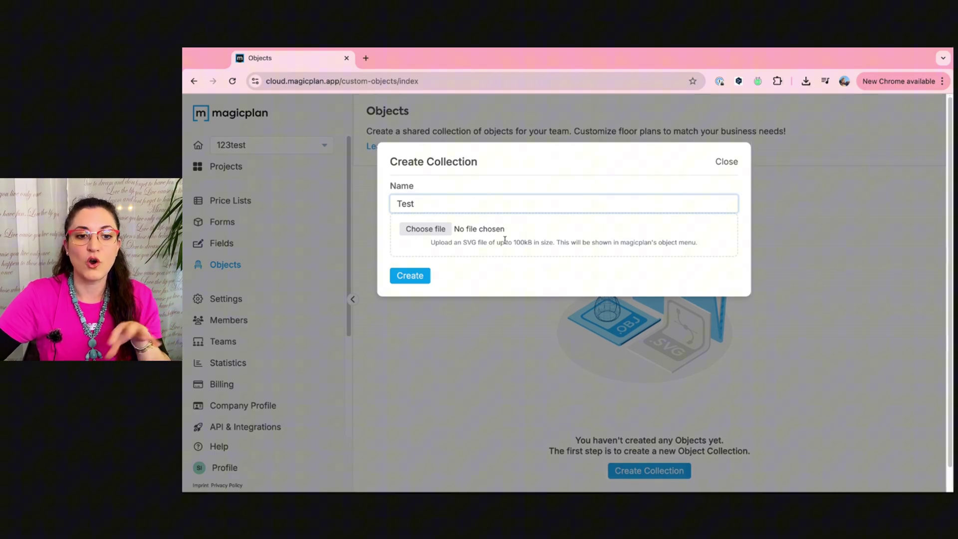
left_click(409, 279)
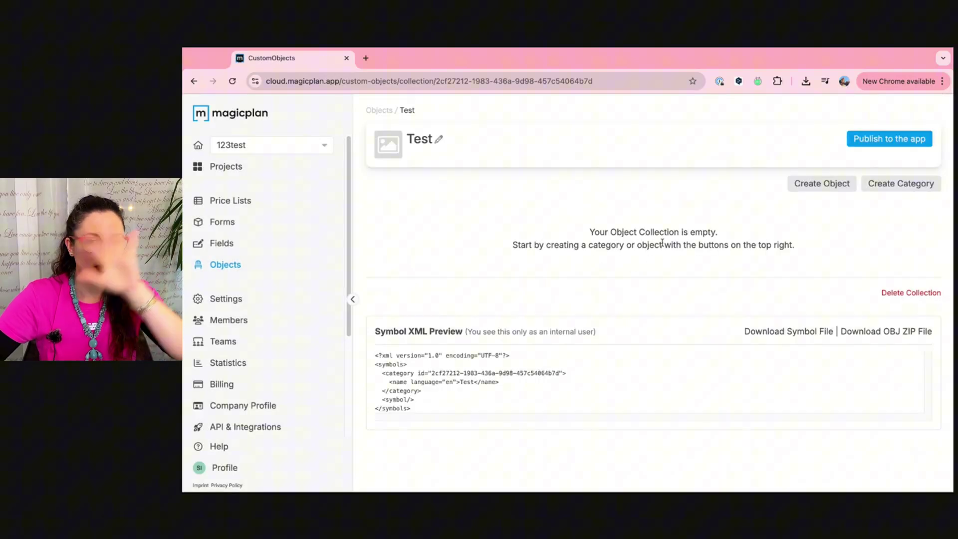
Step: Create a 'Coffee Table' object in imperial units with default 3′ 3″ dimensions and save it
left_click(802, 185)
left_click(505, 168)
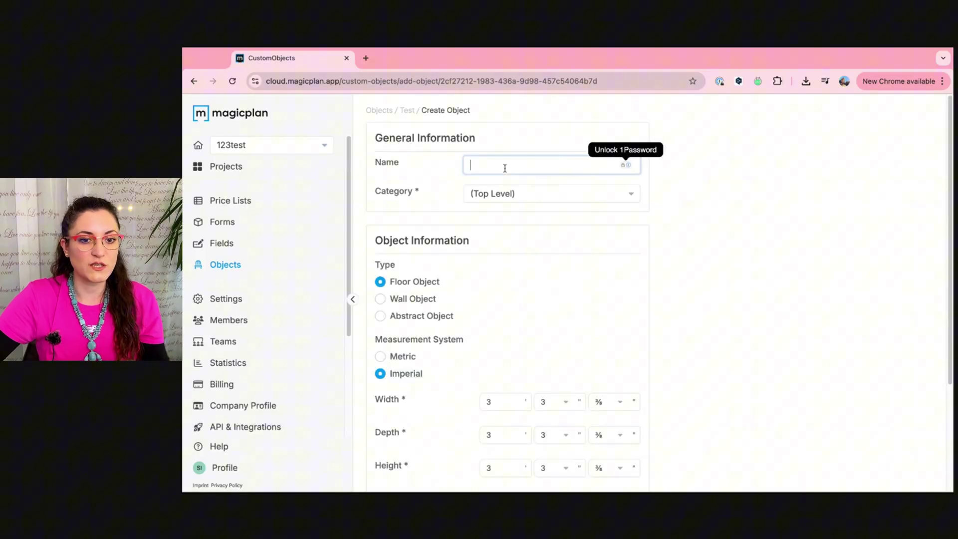
type("Coffe")
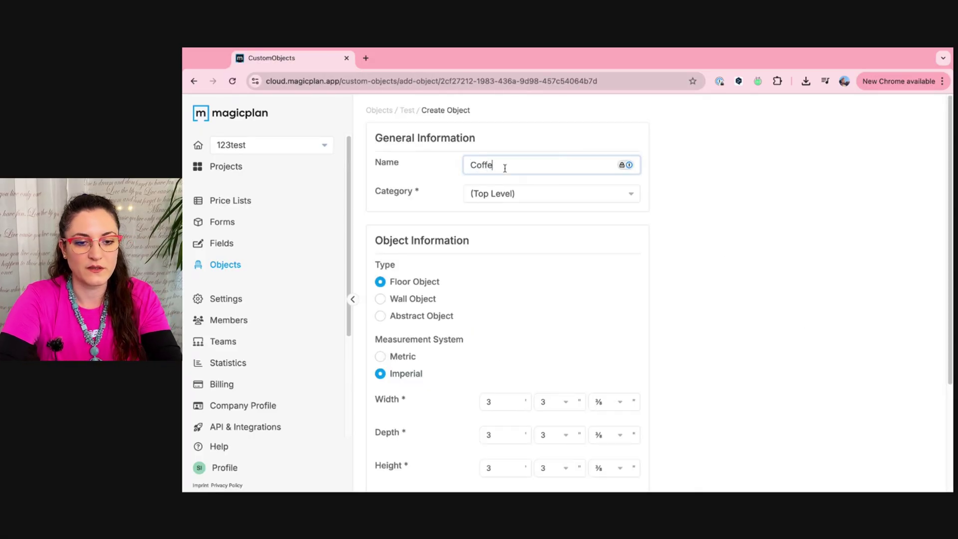
type("e Table")
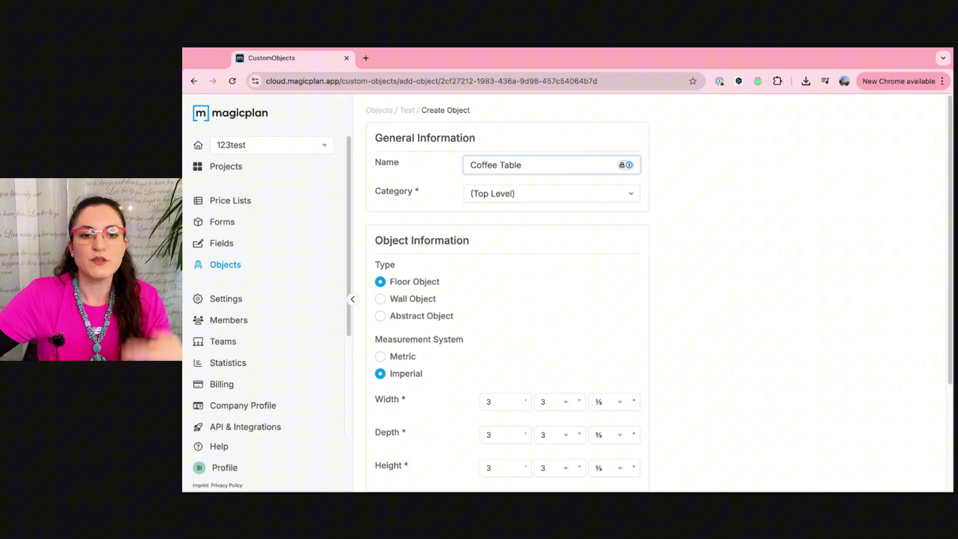
scroll(575, 248, "down", 1)
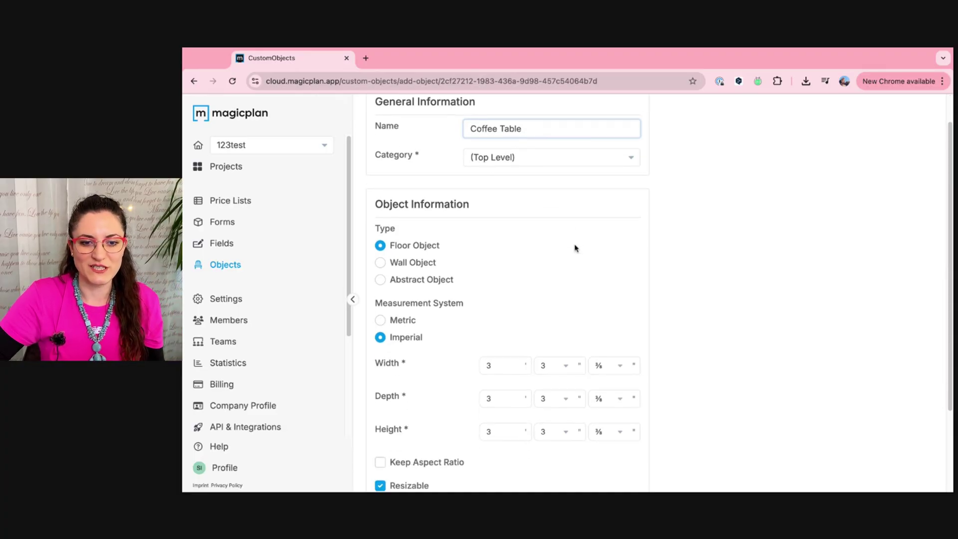
scroll(575, 248, "down", 2)
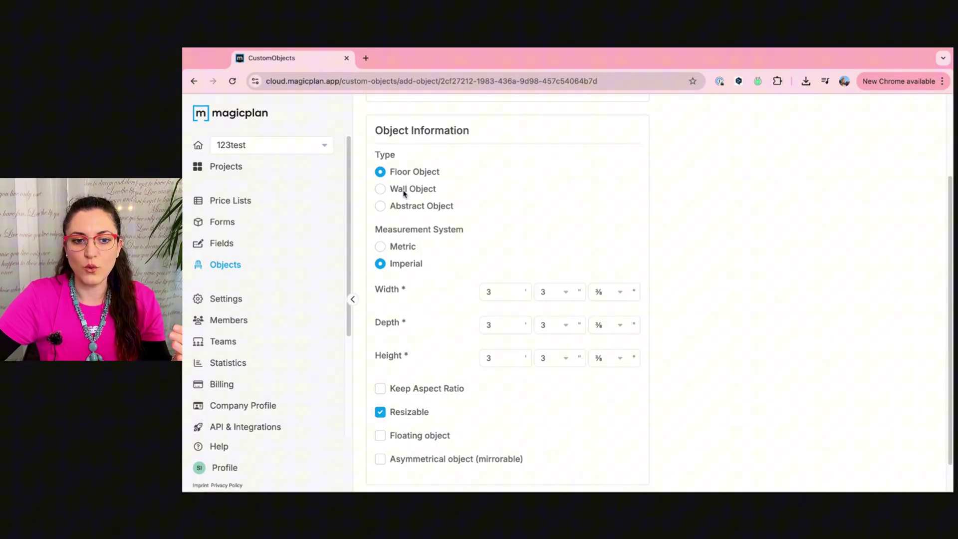
scroll(405, 208, "down", 2)
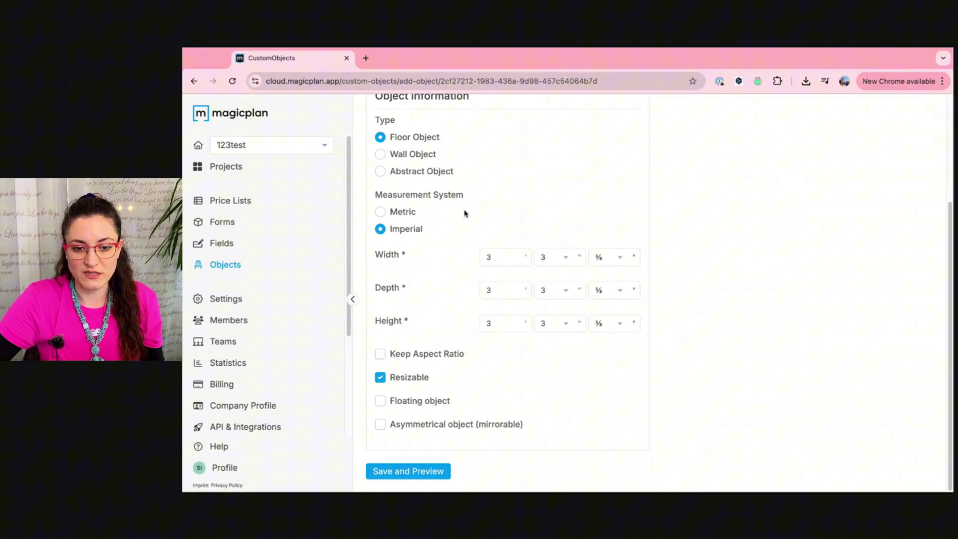
left_click(401, 213)
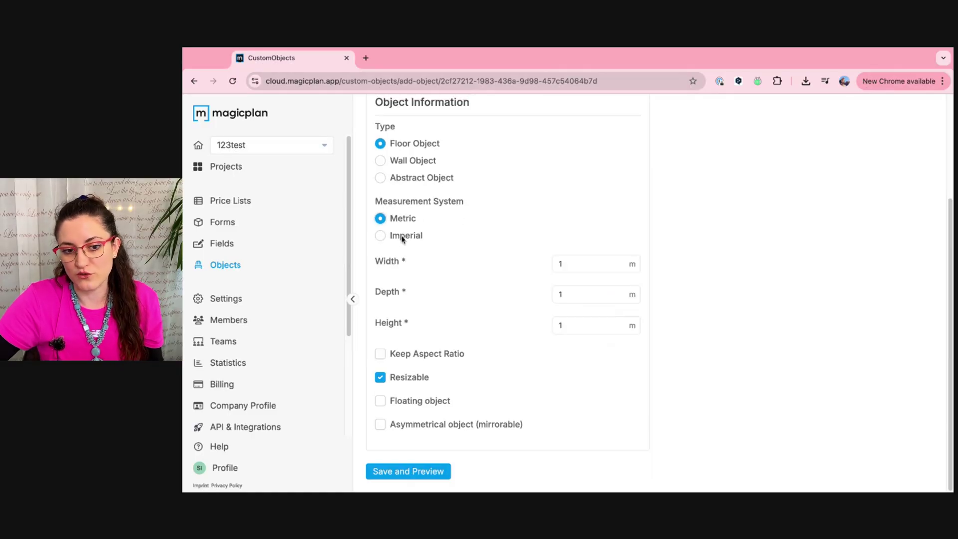
left_click(402, 239)
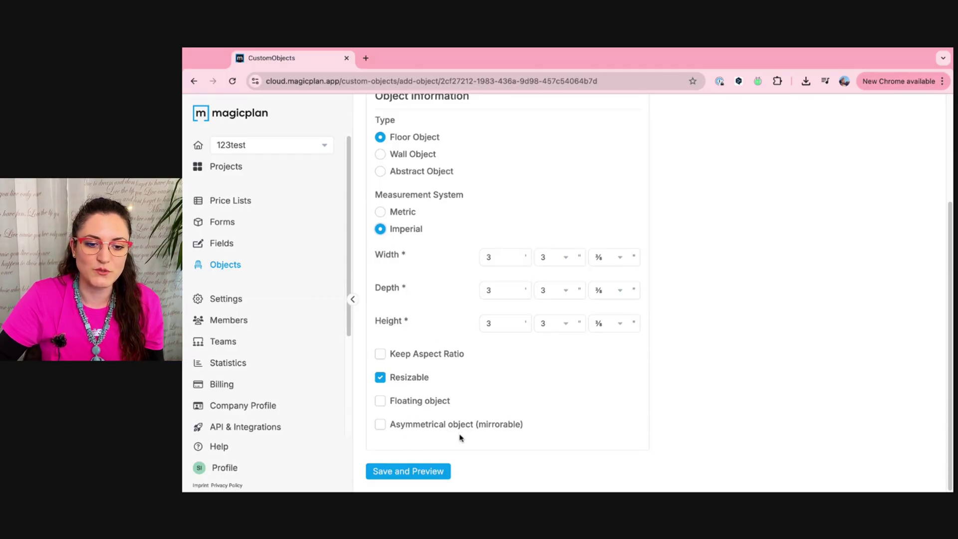
left_click(406, 471)
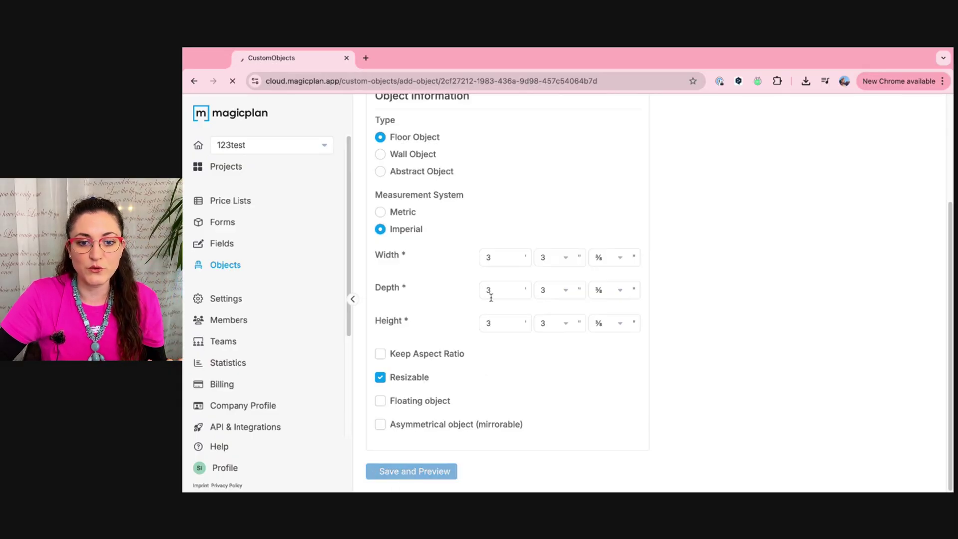
Step: Scroll the saved Coffee Table's edit page down to the Files section
scroll(462, 306, "down", 8)
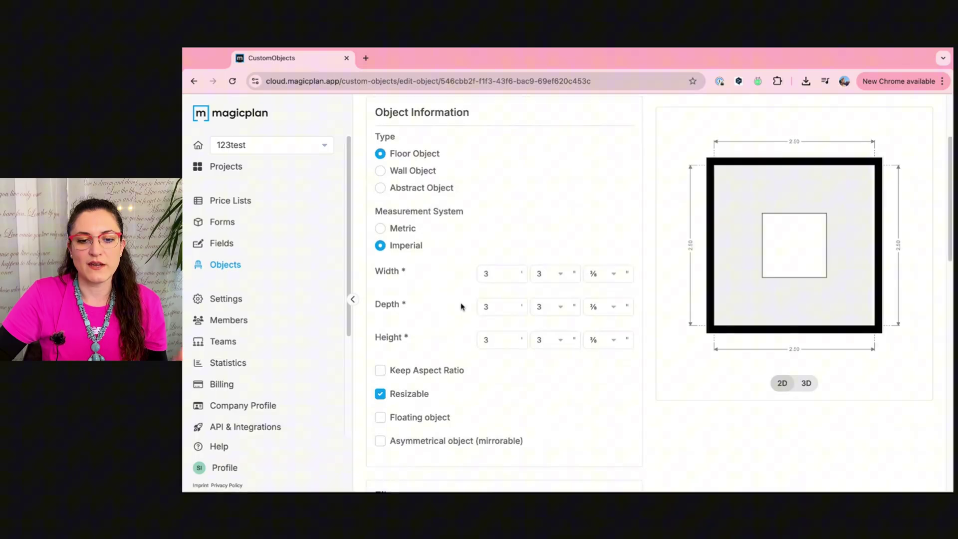
scroll(504, 293, "down", 1)
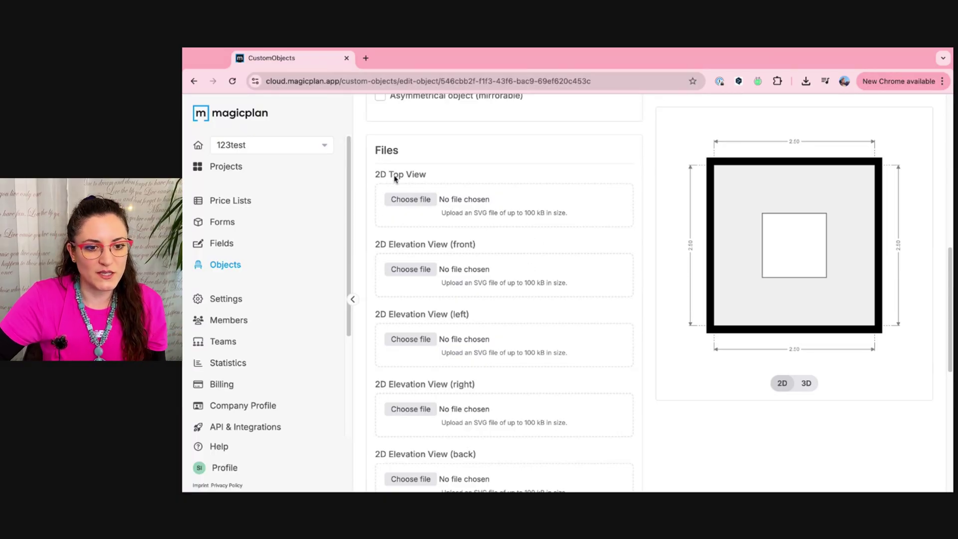
Step: Upload Coffee table copy.svg as the Coffee Table's 2D top view
left_click(408, 200)
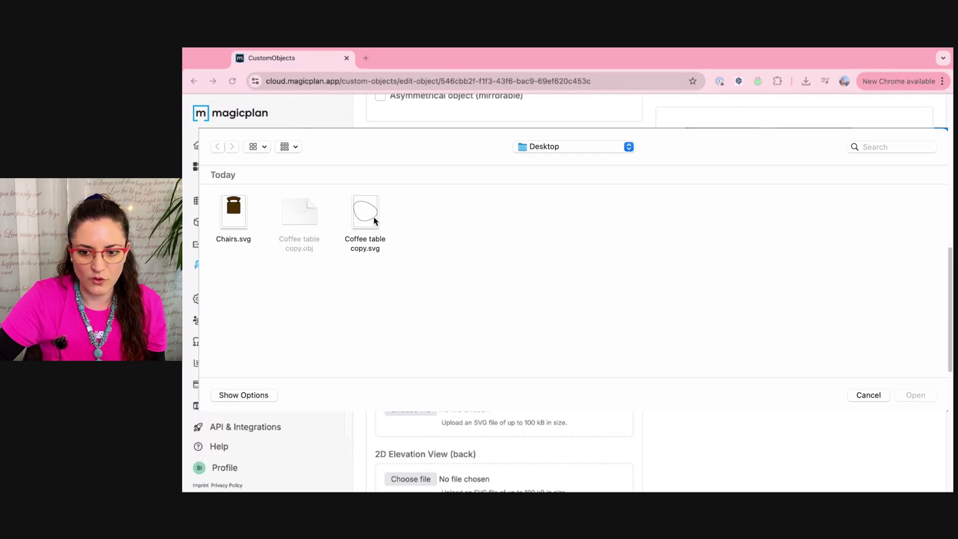
left_click(365, 220)
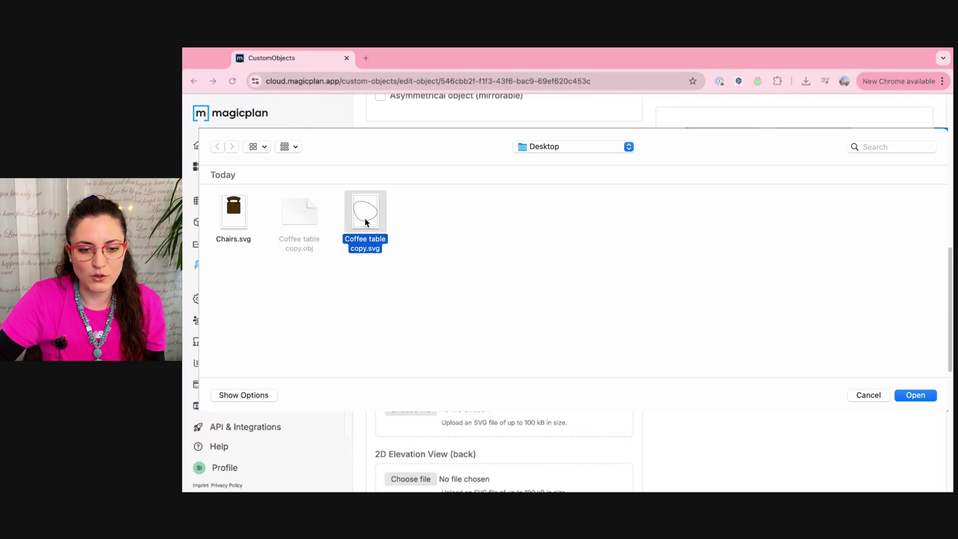
left_click(916, 394)
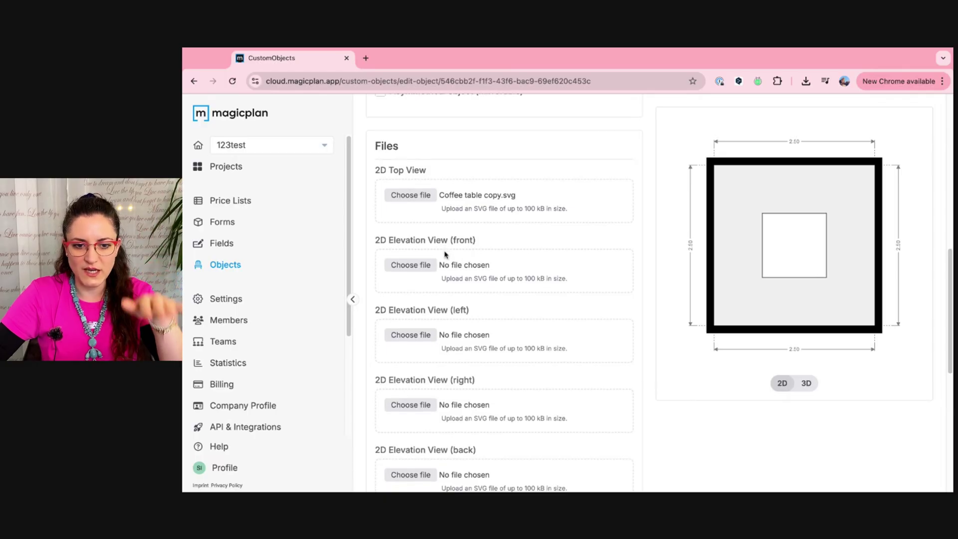
scroll(446, 254, "down", 1)
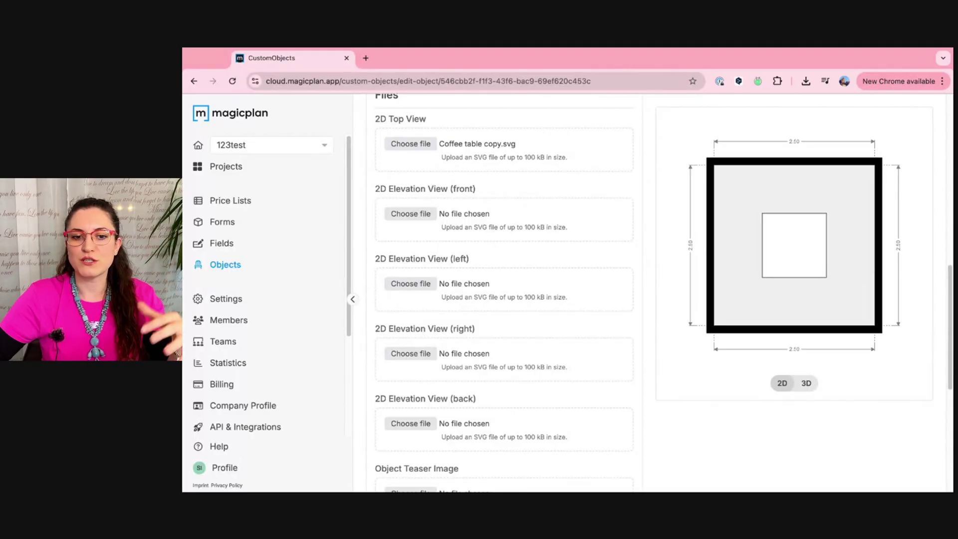
scroll(504, 290, "down", 2)
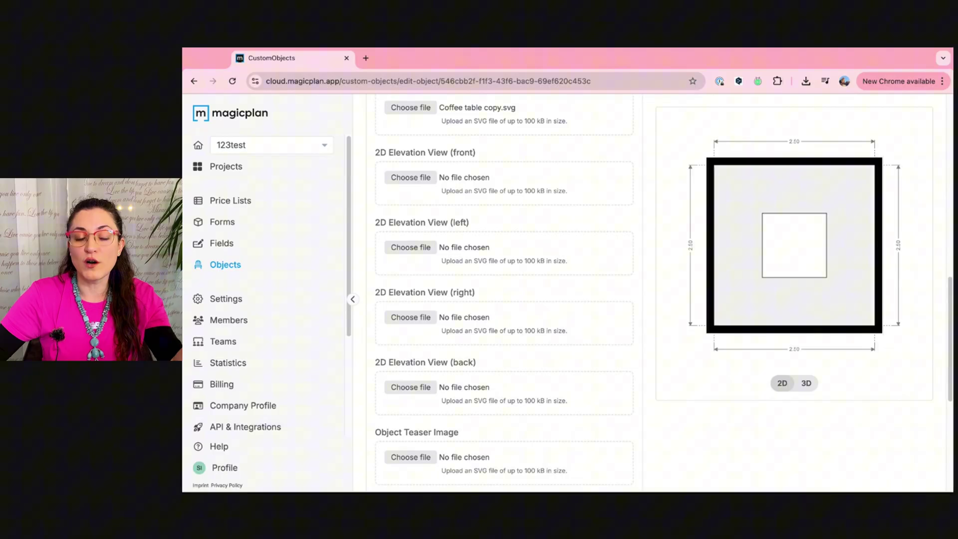
scroll(504, 289, "down", 3)
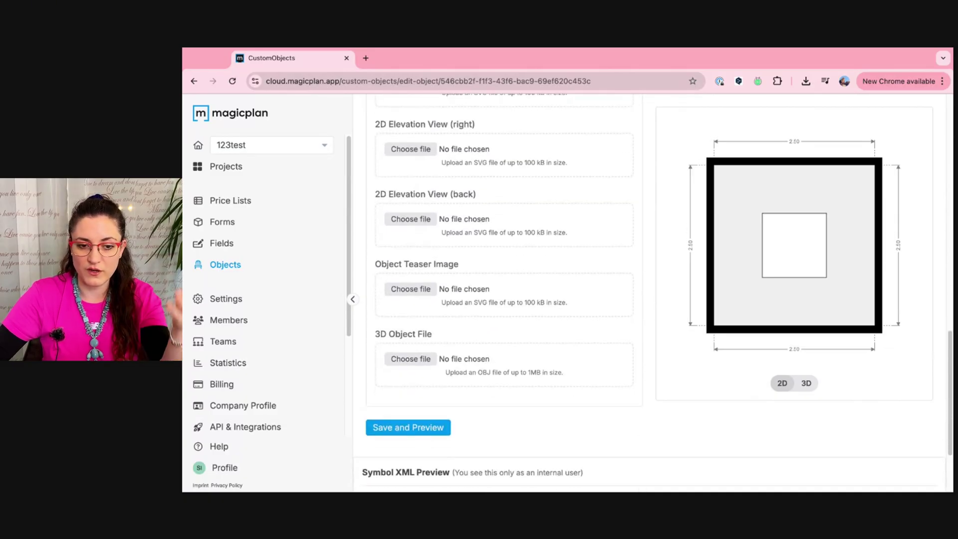
scroll(427, 191, "down", 2)
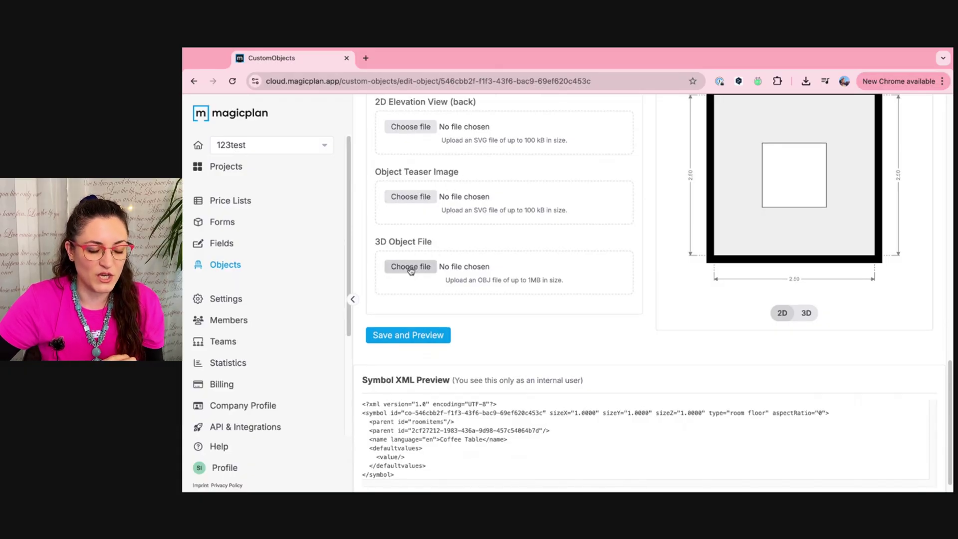
Step: Attach Coffee table copy.obj as the Coffee Table's 3D object file
left_click(410, 267)
left_click(301, 213)
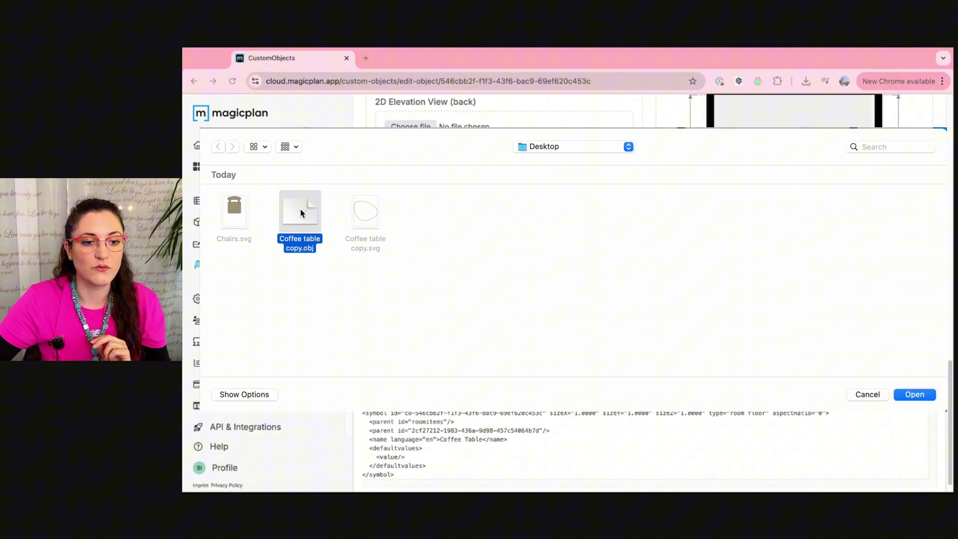
left_click(914, 395)
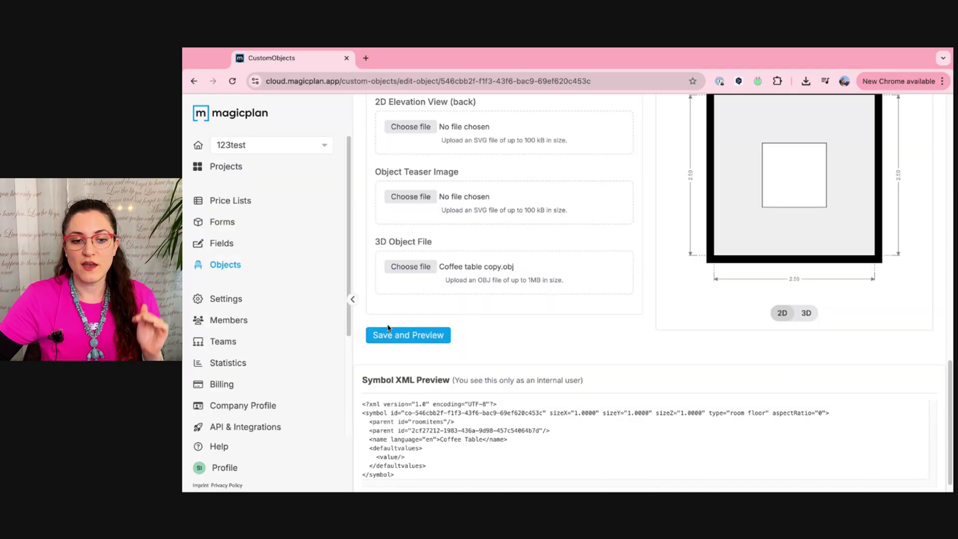
left_click(438, 340)
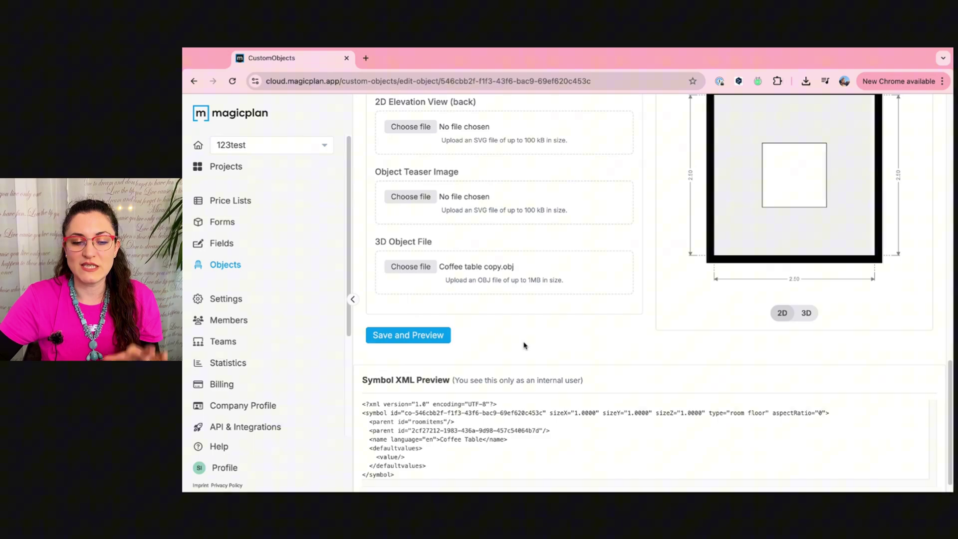
Step: Save the Coffee Table, check its 3D preview, then begin a new Test object
left_click(419, 340)
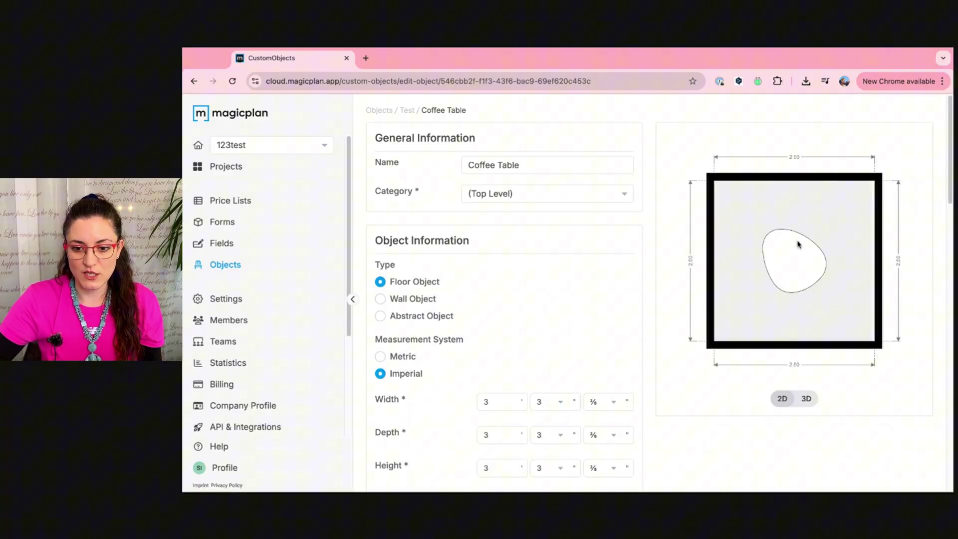
left_click(806, 399)
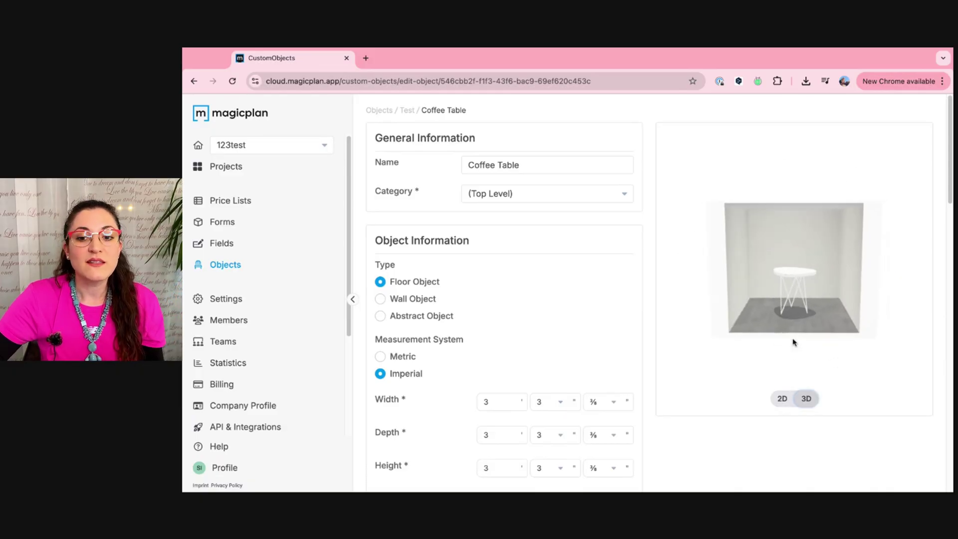
left_click(783, 399)
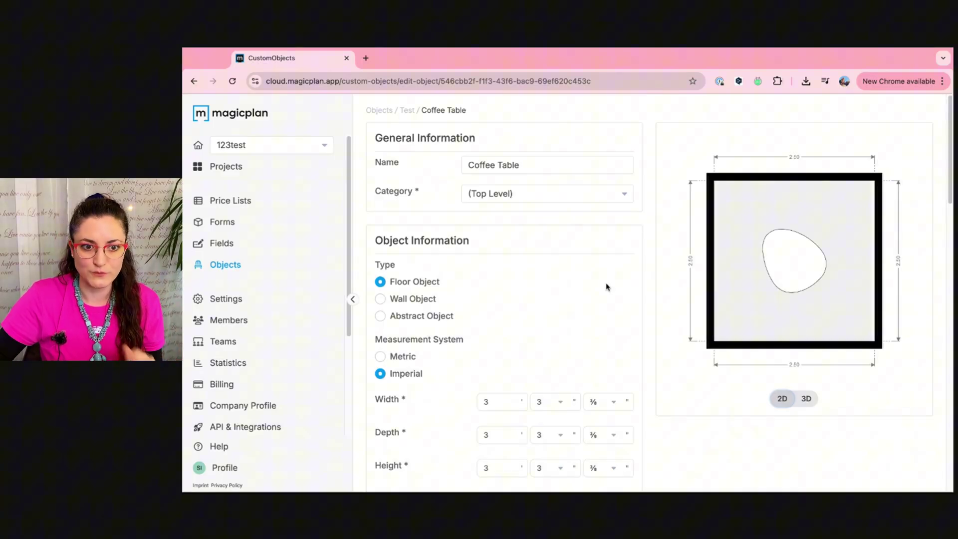
left_click(407, 112)
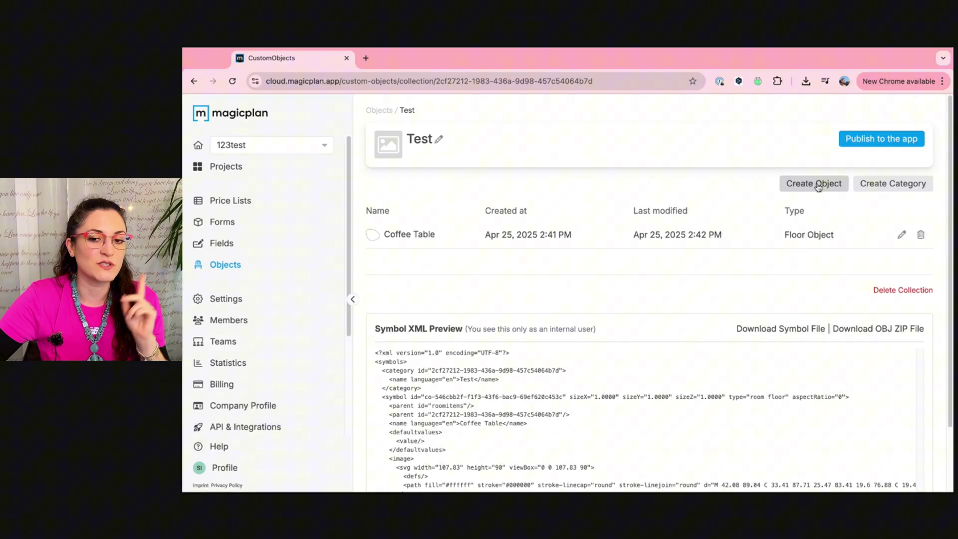
left_click(818, 186)
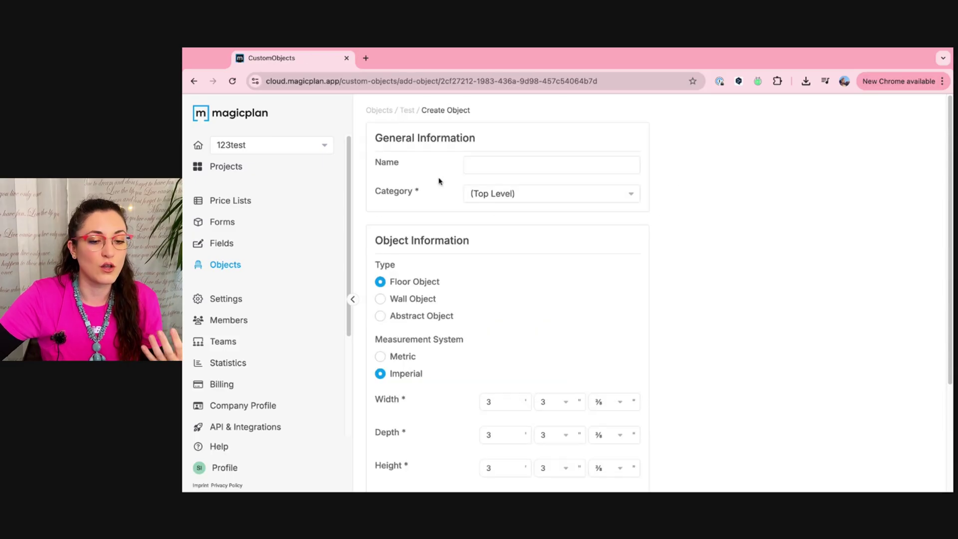
Step: Name the new object 'Chairs' and set it to metric units (1 m width, depth, height)
left_click(492, 166)
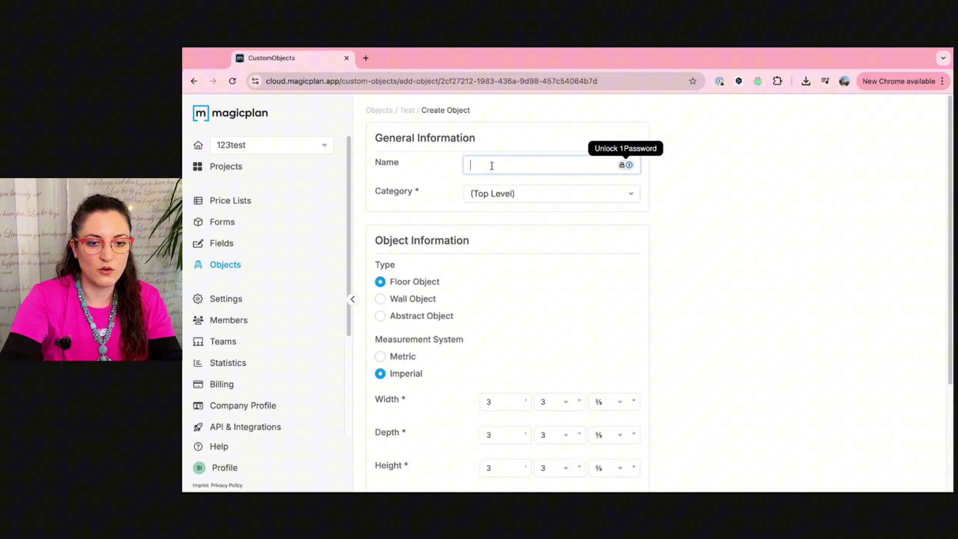
type("Chairs")
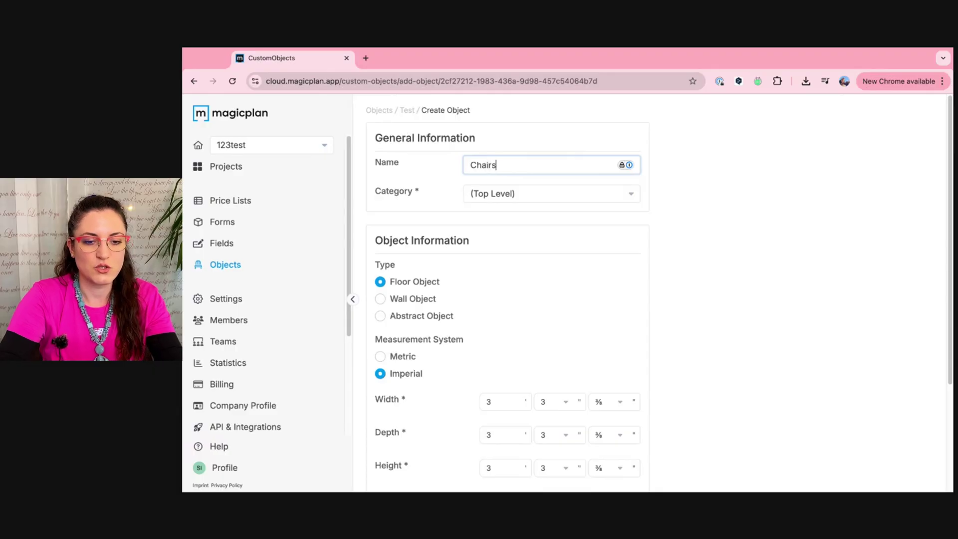
scroll(530, 277, "down", 3)
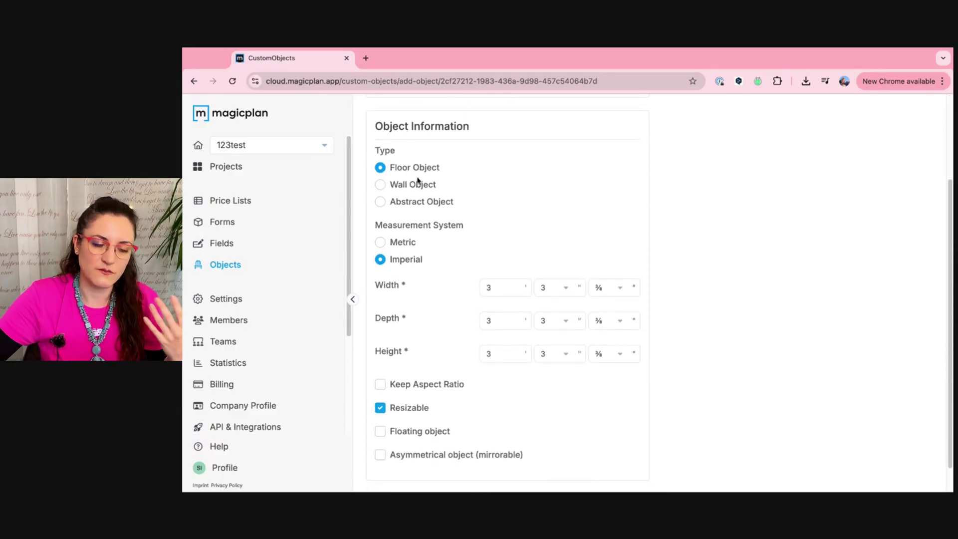
scroll(453, 245, "down", 1)
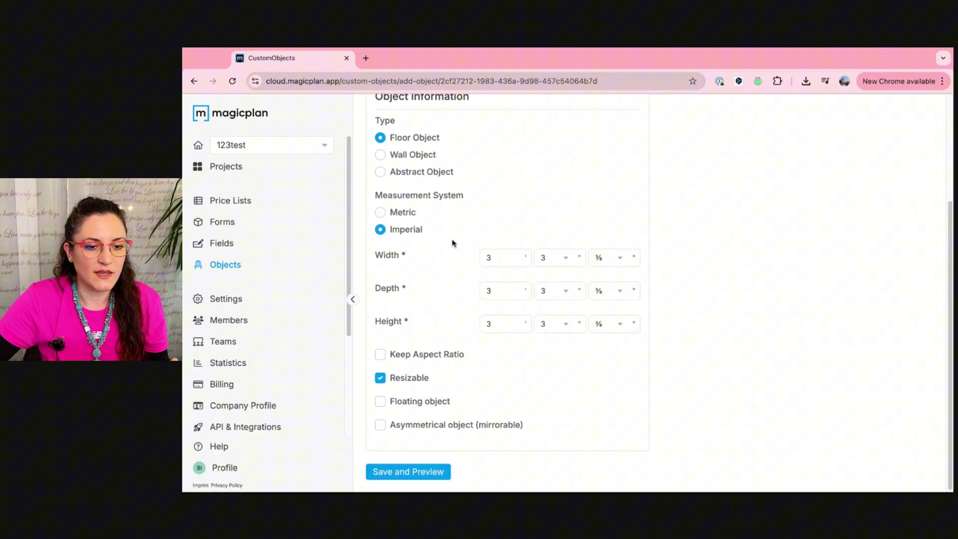
left_click(380, 211)
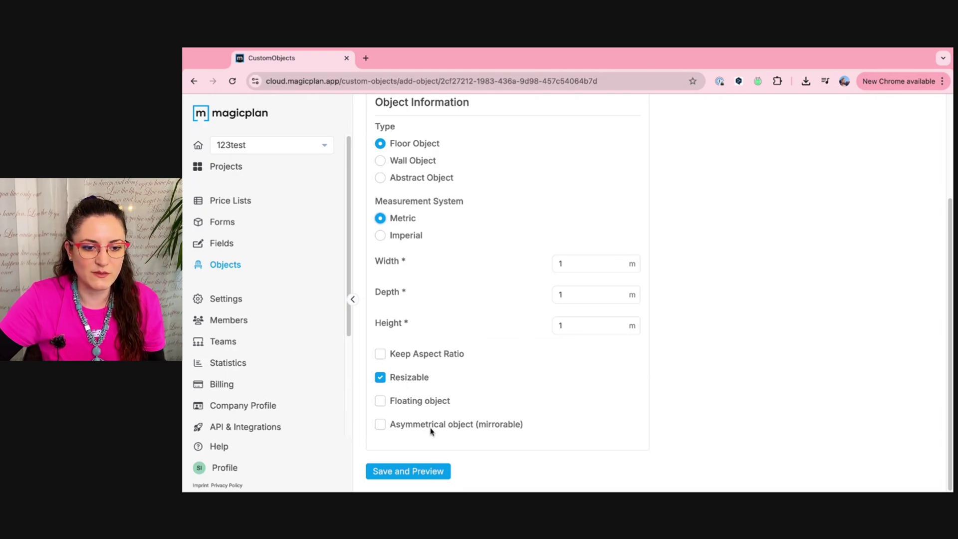
Step: Save Chairs, upload Chairs.svg as its 2D top view, and save again
left_click(414, 472)
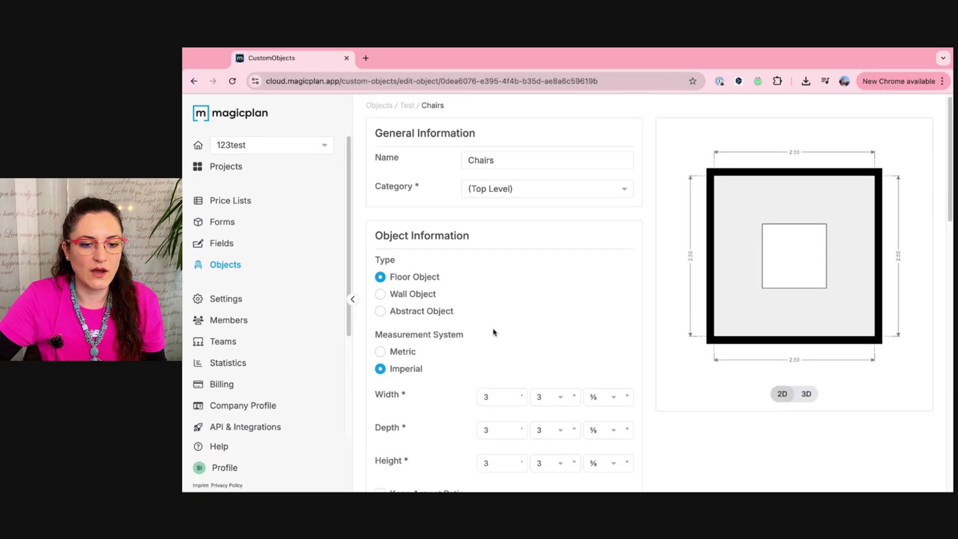
scroll(493, 332, "down", 4)
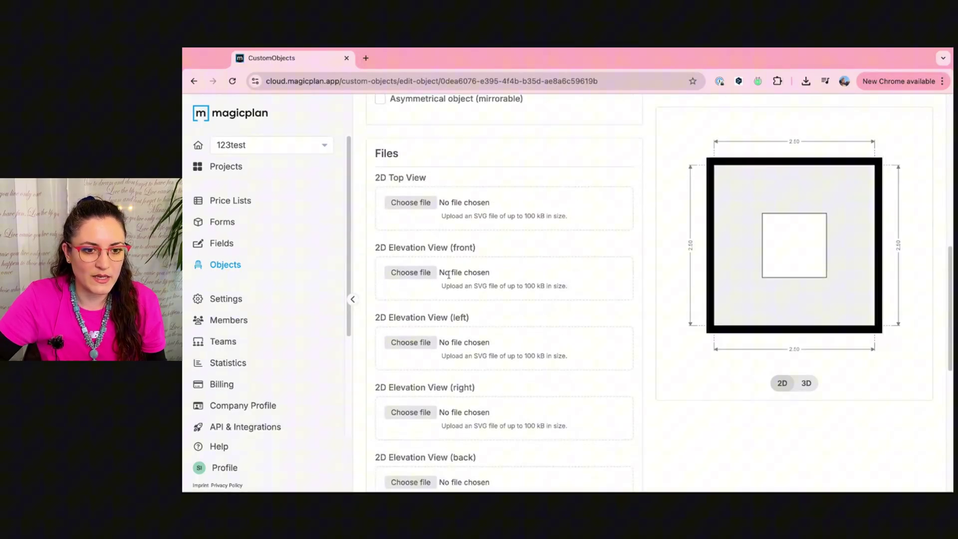
left_click(415, 205)
left_click(233, 220)
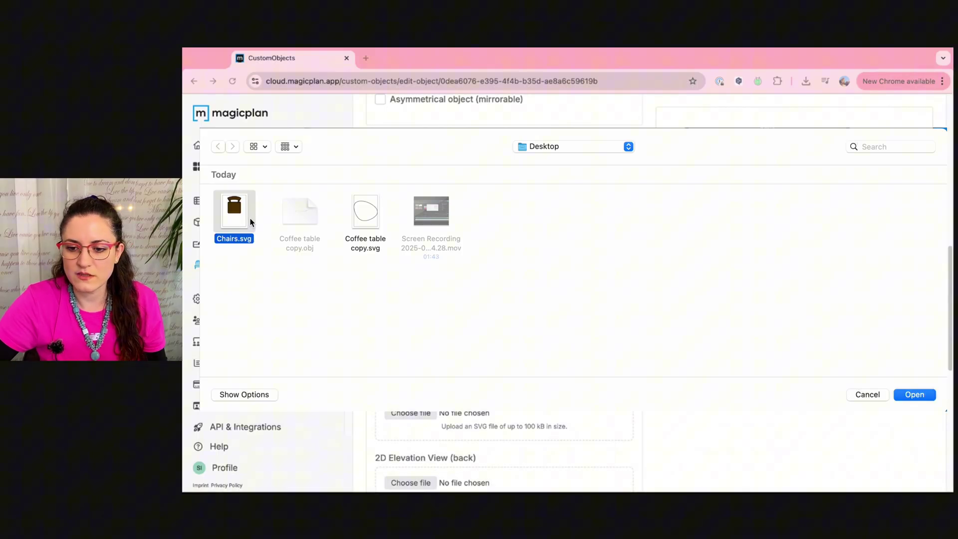
left_click(909, 394)
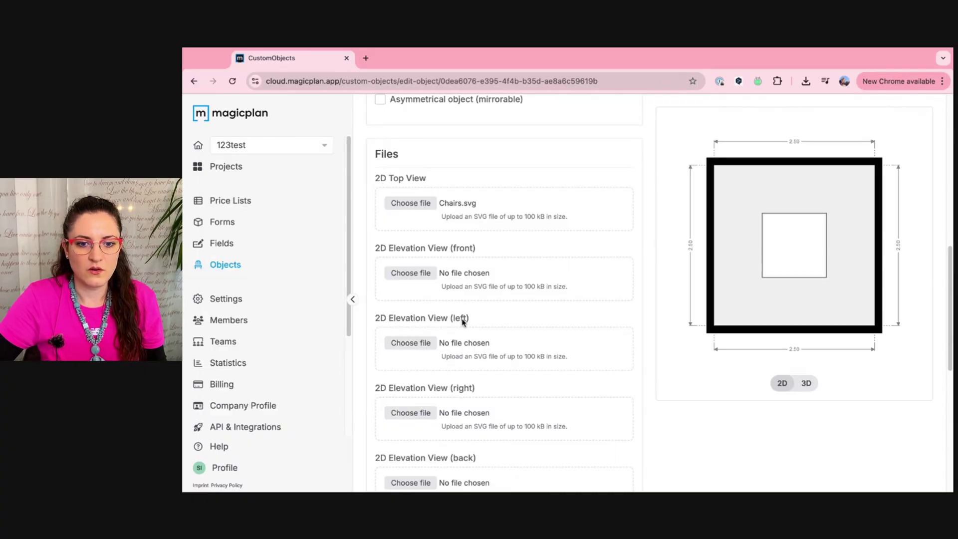
scroll(463, 321, "down", 10)
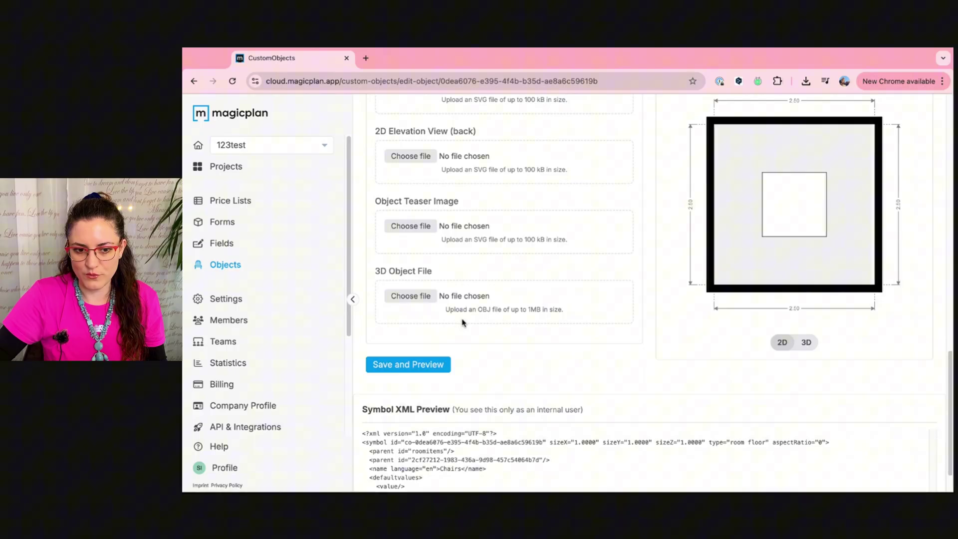
left_click(408, 365)
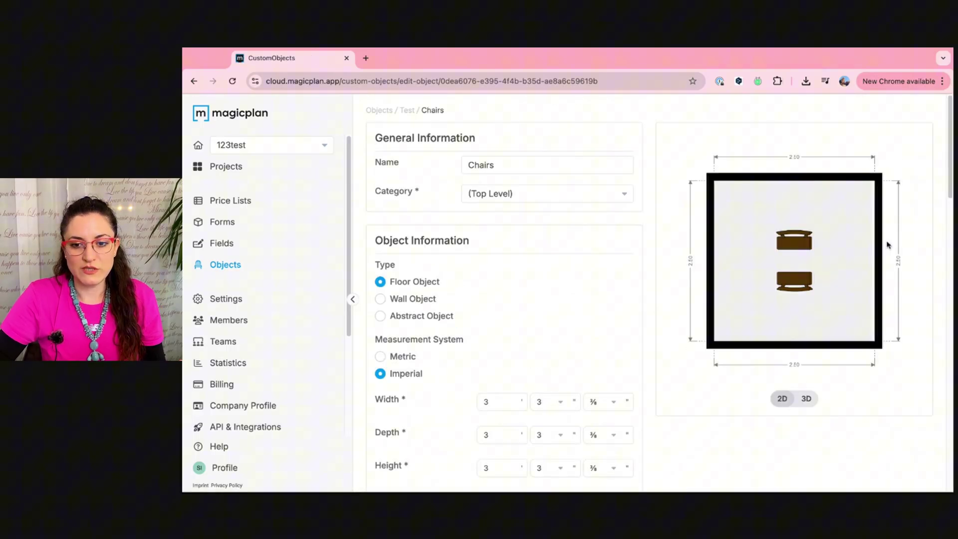
Step: Check the Chairs 3D preview, then publish the Test collection with Chairs and Coffee Table to the app
left_click(806, 399)
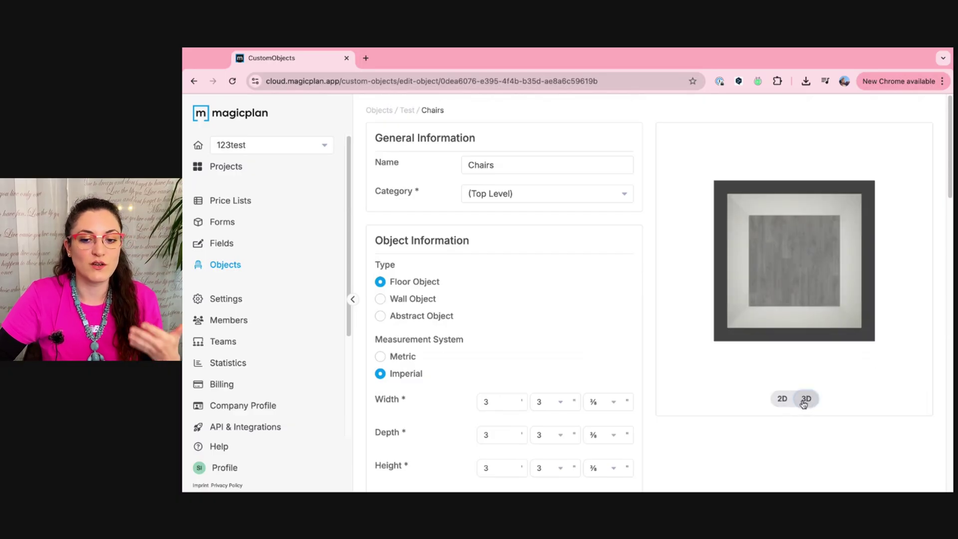
left_click(782, 399)
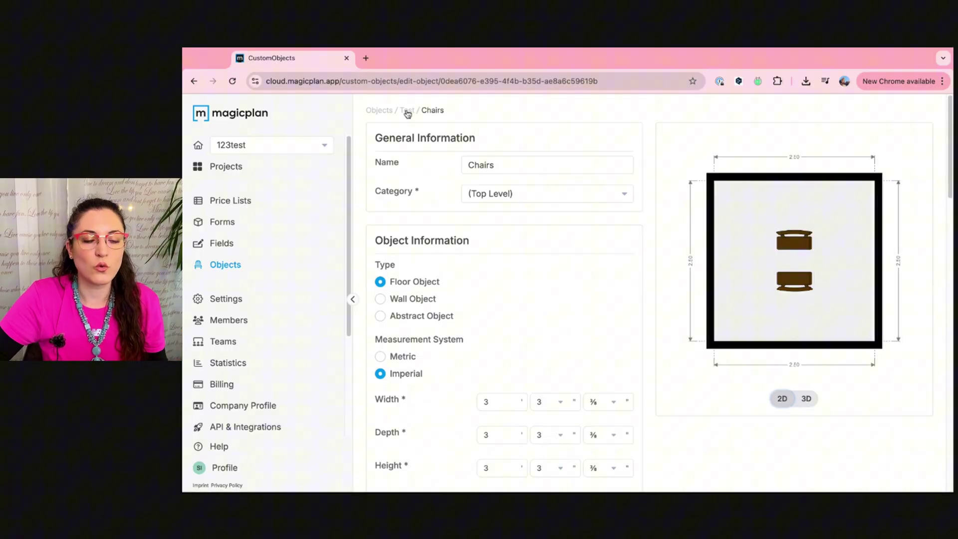
left_click(407, 110)
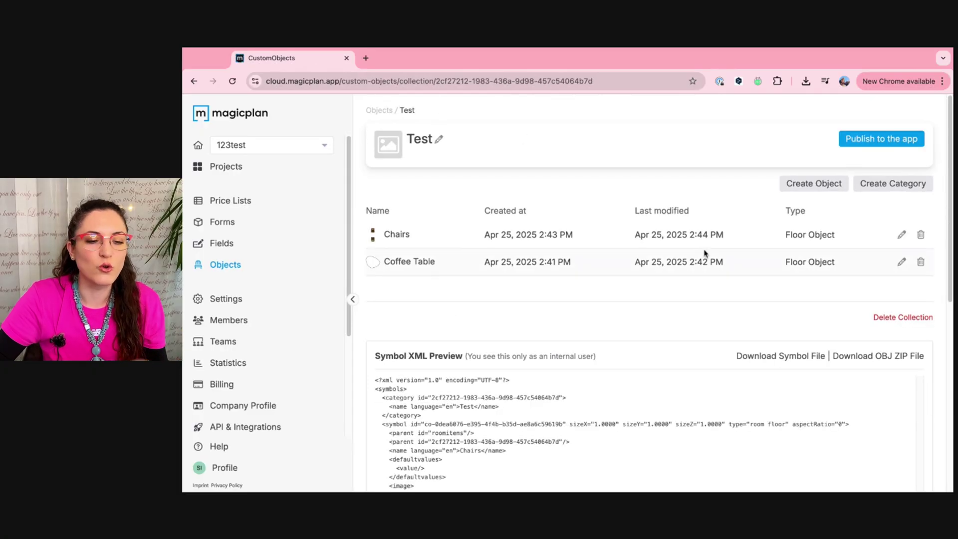
scroll(764, 163, "down", 1)
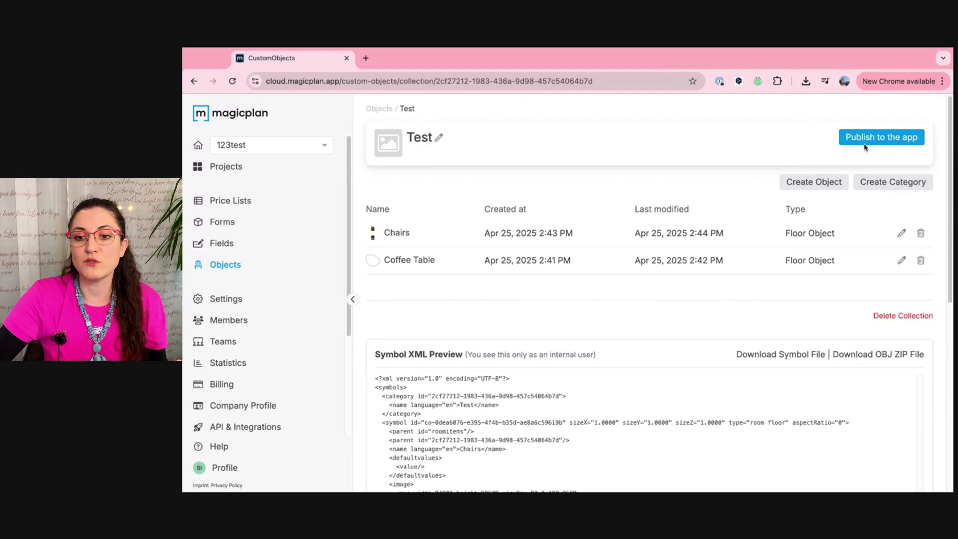
scroll(885, 141, "down", 1)
left_click(885, 141)
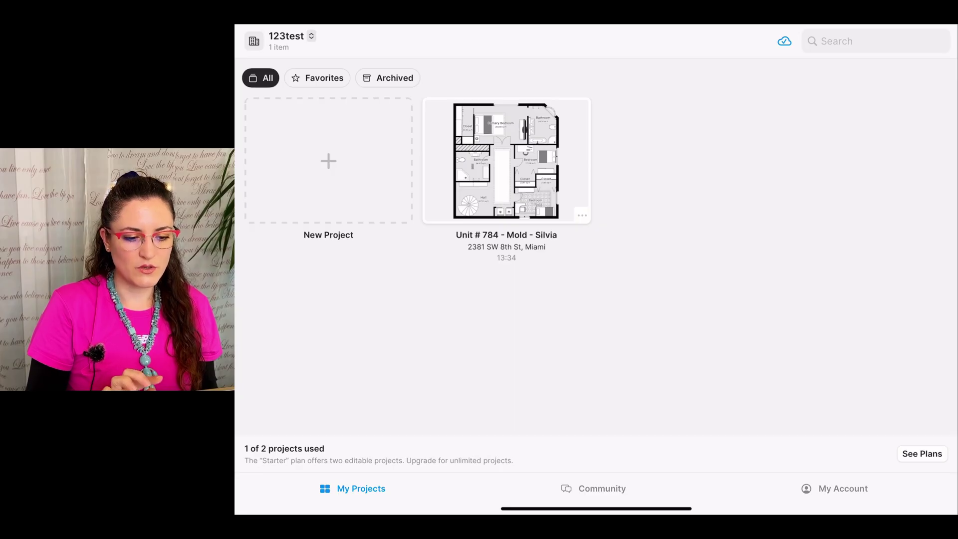
Step: Open the existing project's Ground Floor plan with its kitchen, living room and hallway
left_click(507, 159)
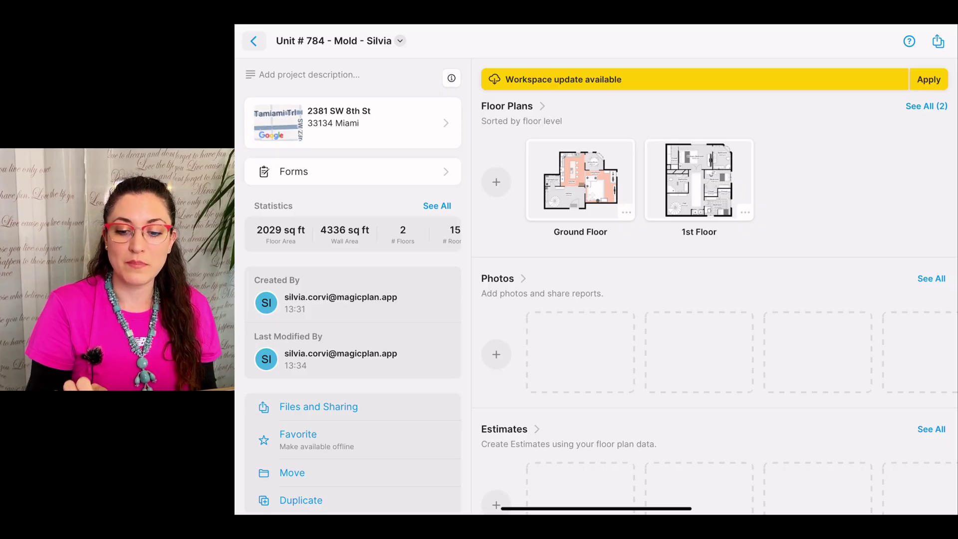
scroll(594, 256, "down", 1)
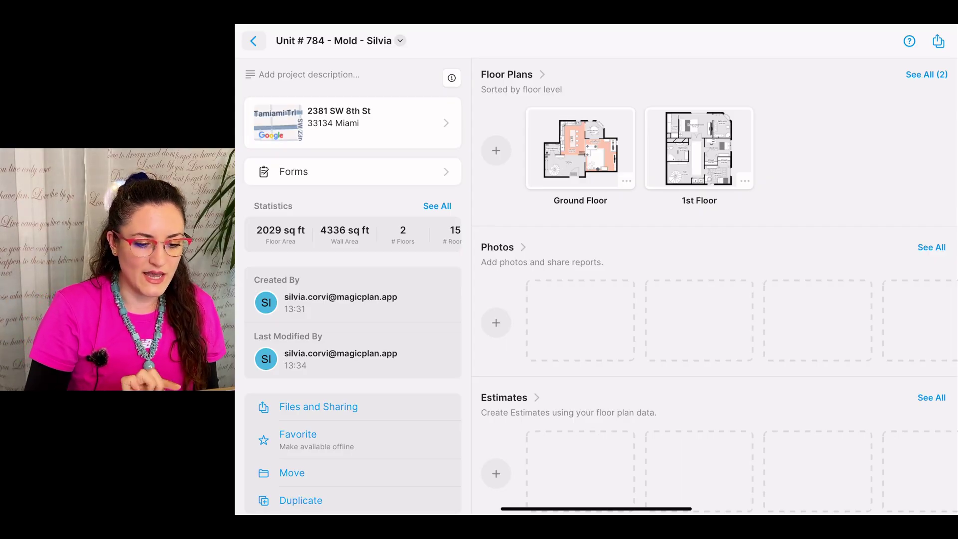
left_click(581, 148)
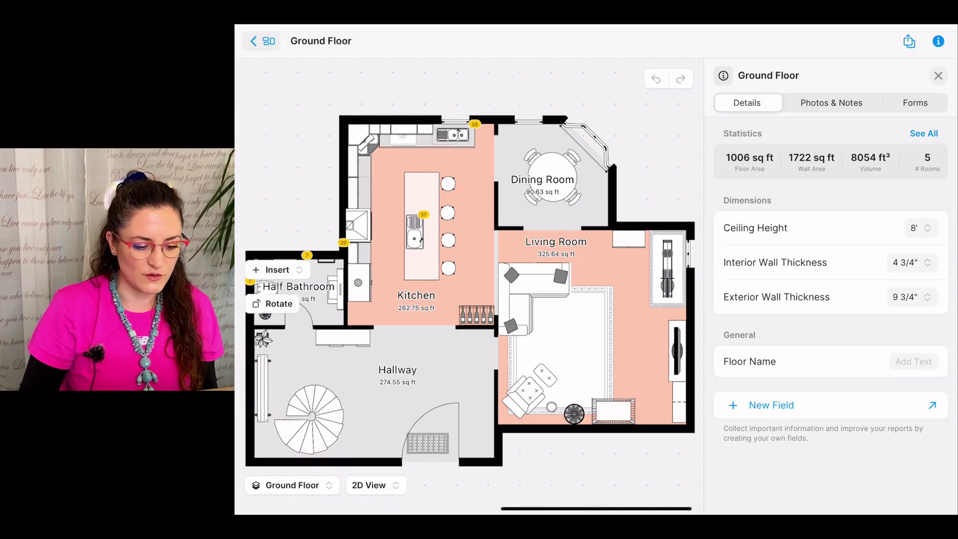
Step: Select the Living Room and open the custom Test collection in the object library
left_click(556, 241)
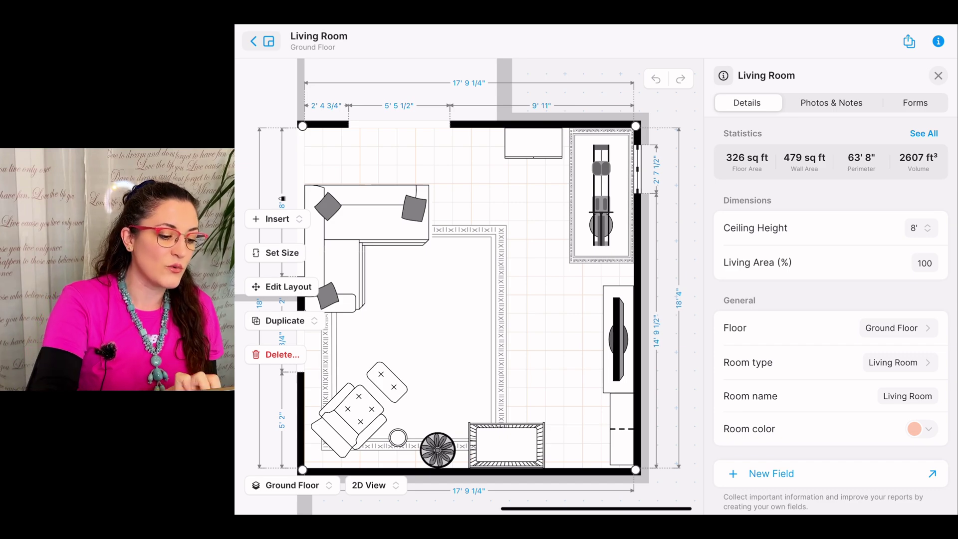
left_click(277, 219)
left_click(272, 274)
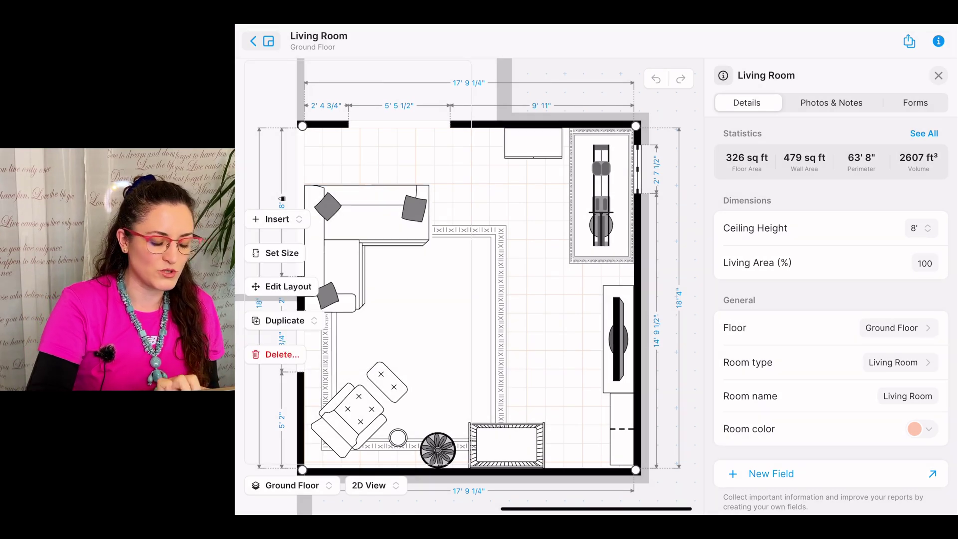
scroll(358, 299, "down", 5)
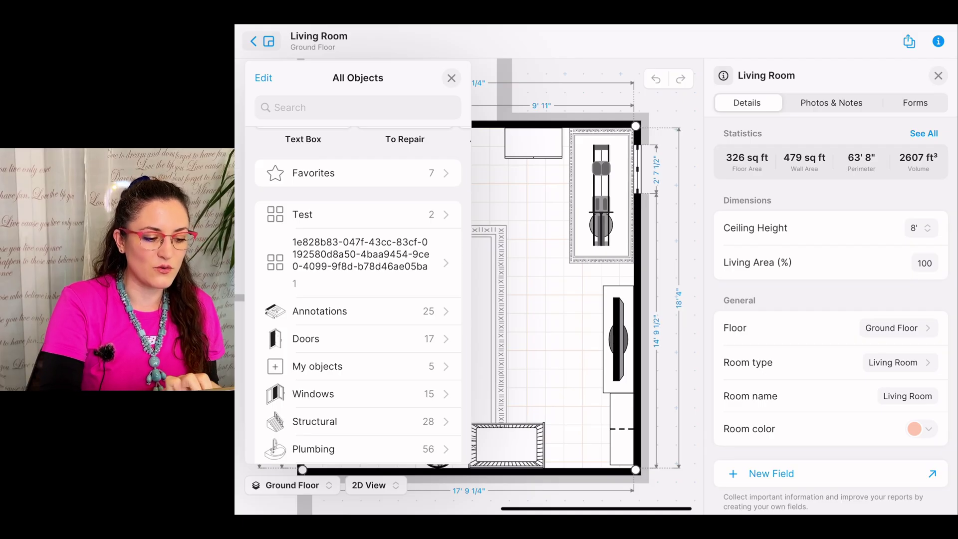
left_click(349, 215)
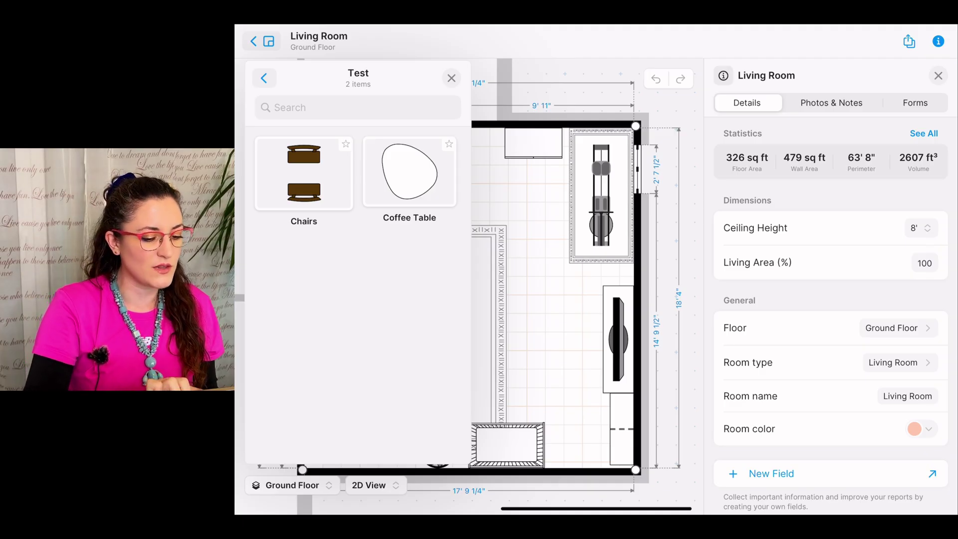
Step: Place the Coffee Table onto the rug, rotated into position
left_click(409, 172)
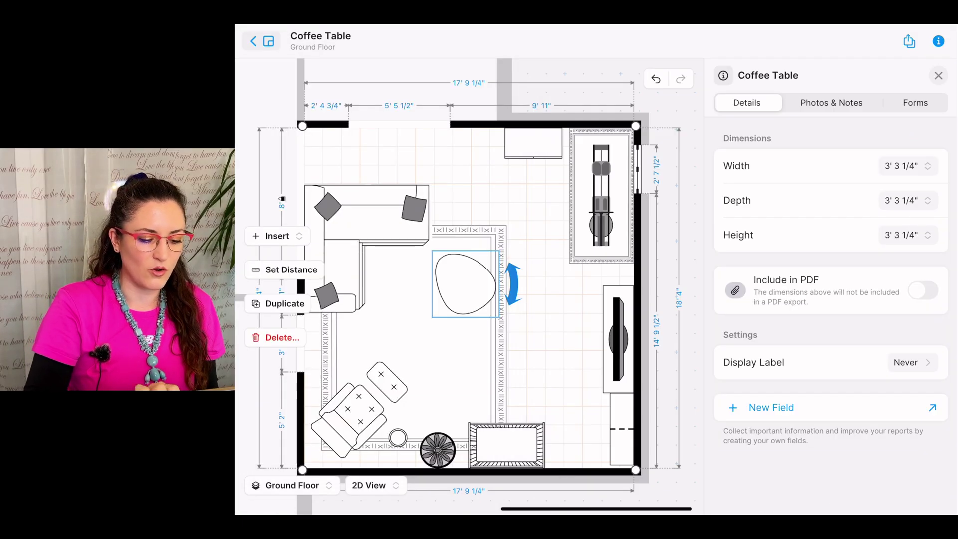
left_click_drag(465, 284, 454, 327)
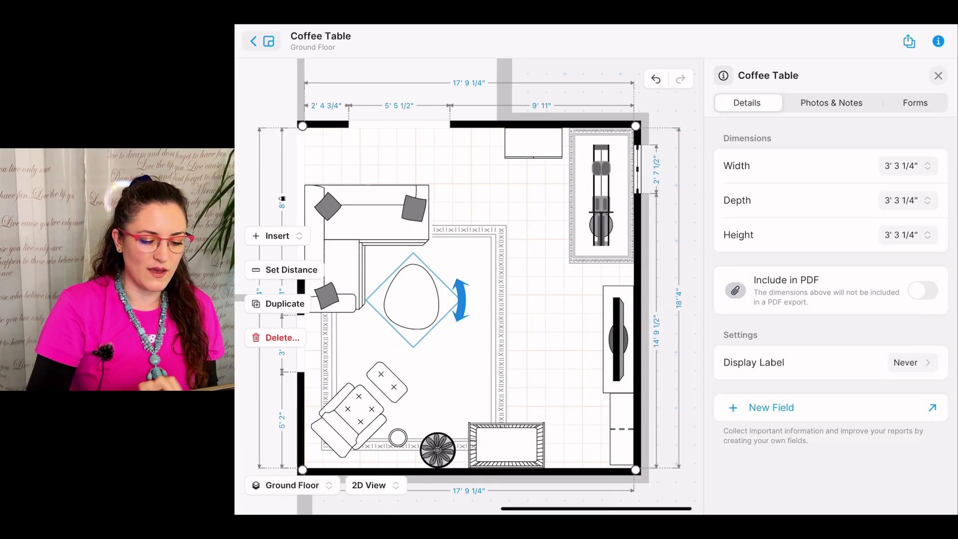
left_click(549, 325)
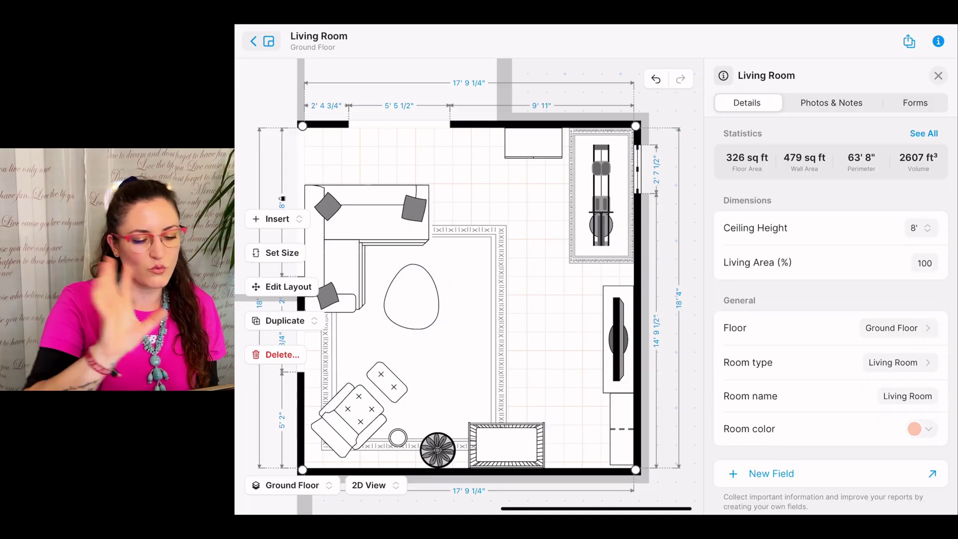
Step: Add the Test collection's Chairs, rotated and positioned near the rug's upper right corner
left_click(277, 219)
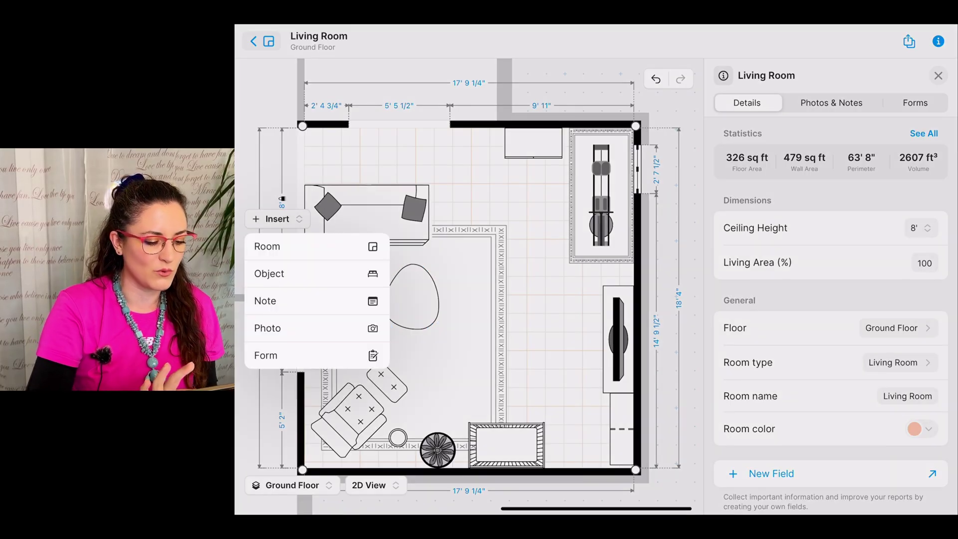
left_click(270, 274)
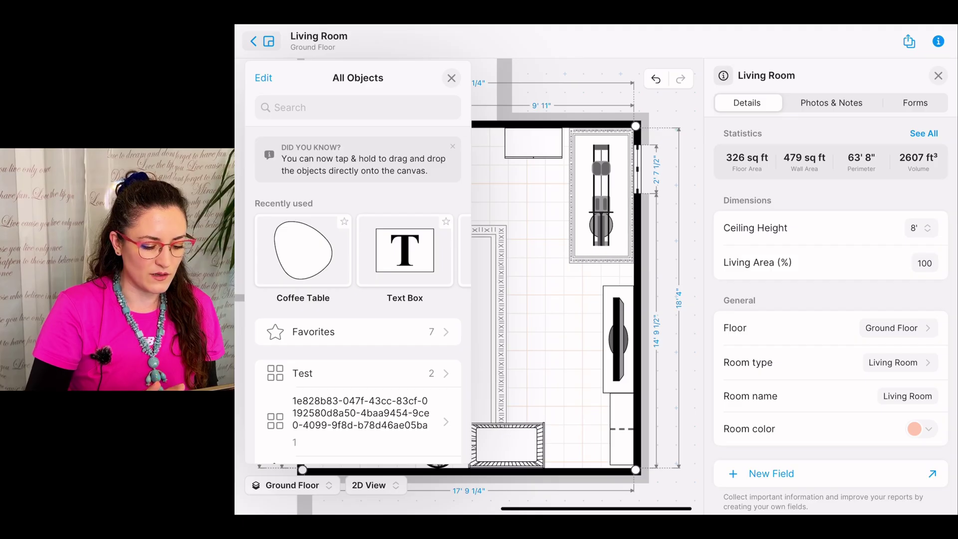
left_click(358, 373)
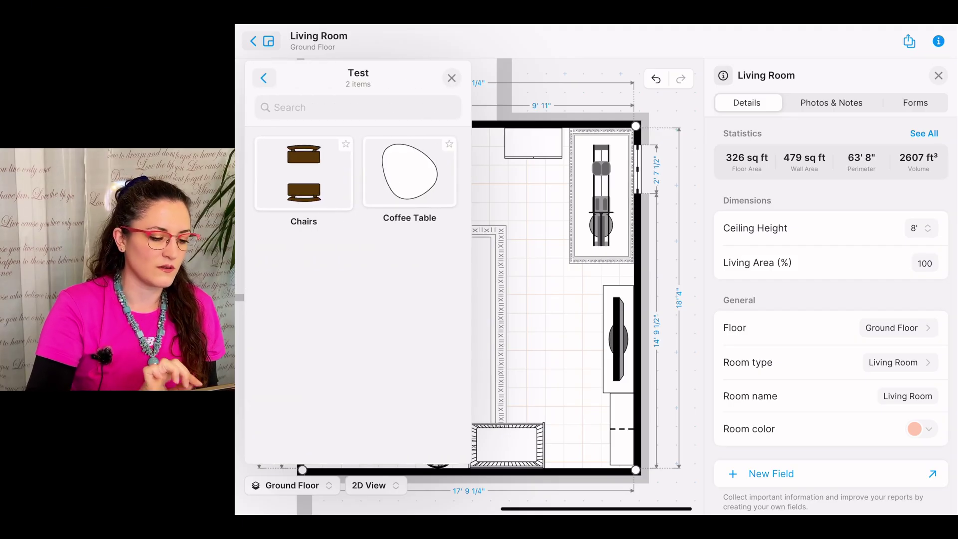
left_click(304, 173)
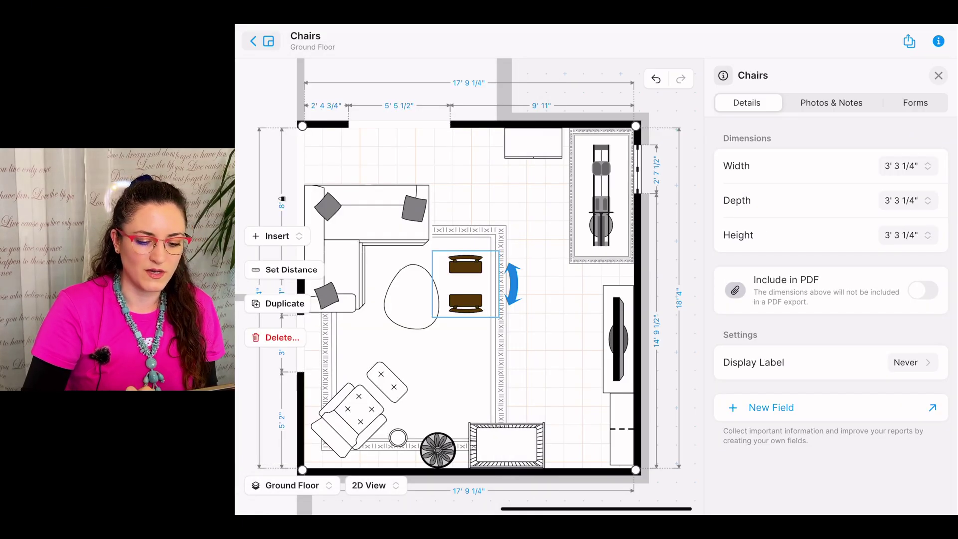
left_click_drag(512, 285, 514, 222)
Step: Close the Living Room details, view the furnished room in 3D, then return to 2D View
left_click(539, 325)
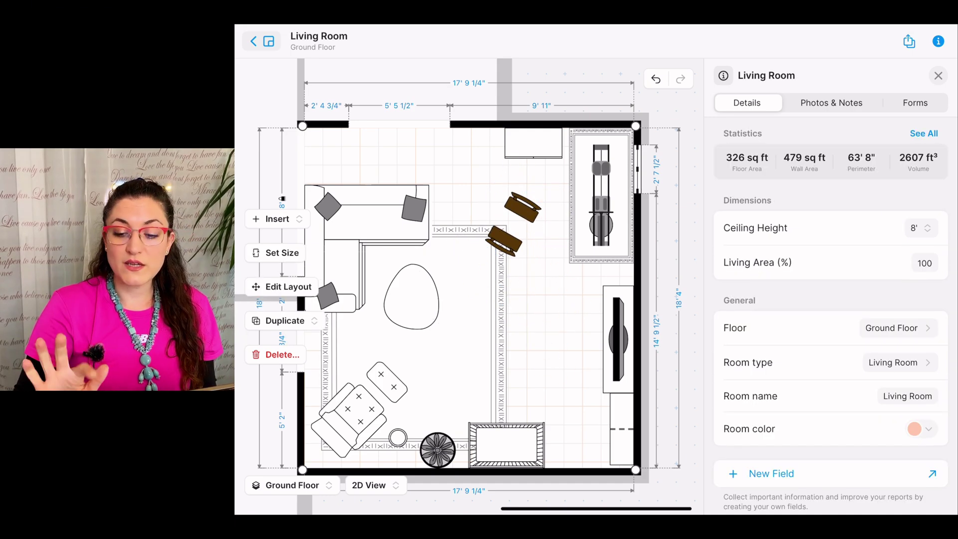
left_click(938, 76)
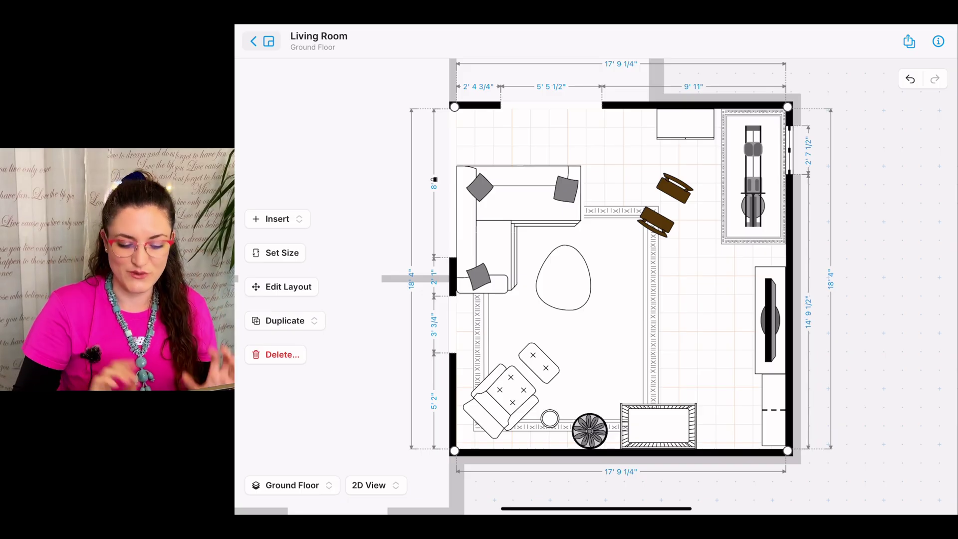
left_click(376, 485)
left_click(355, 402)
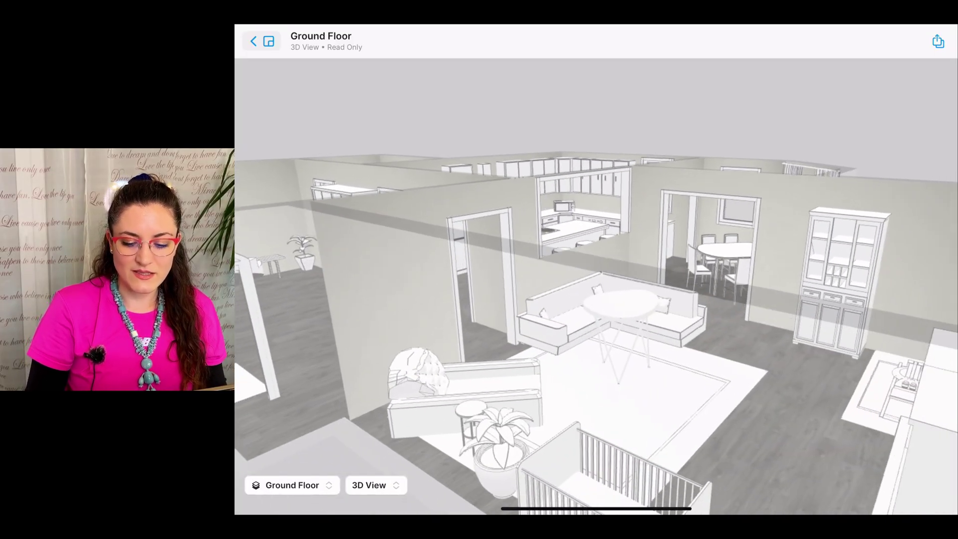
left_click(374, 485)
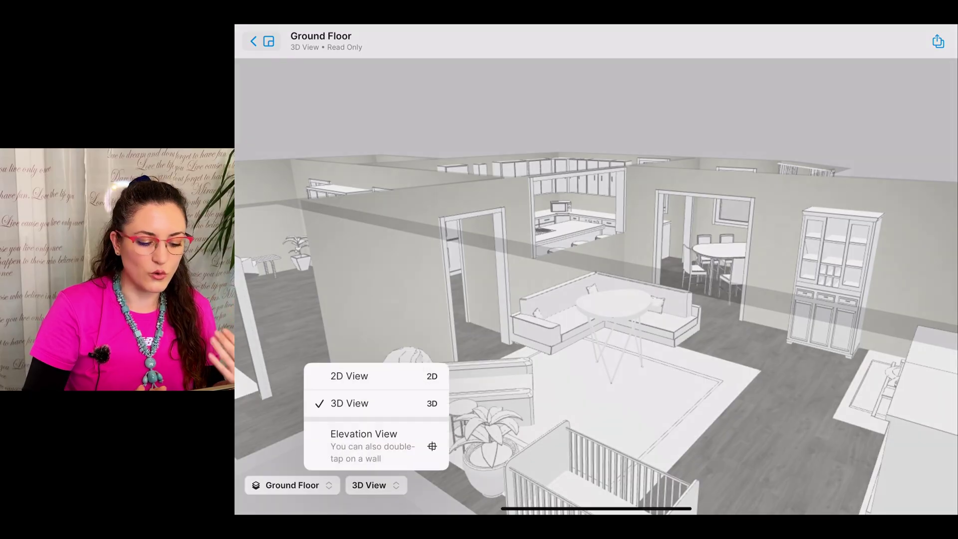
left_click(350, 376)
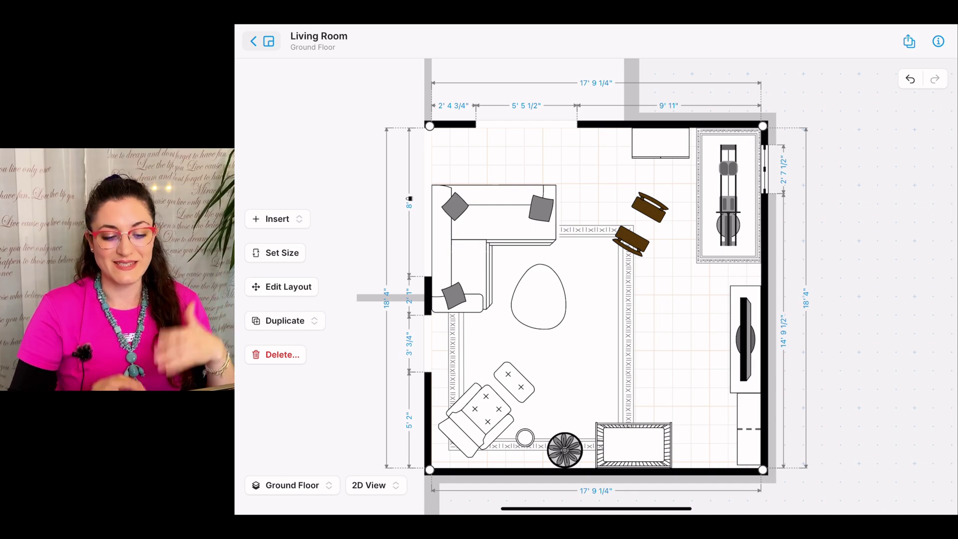
Step: Nudge the pair of chairs slightly upward, then zoom out to the whole Ground Floor
left_click_drag(848, 249, 856, 278)
left_click(642, 225)
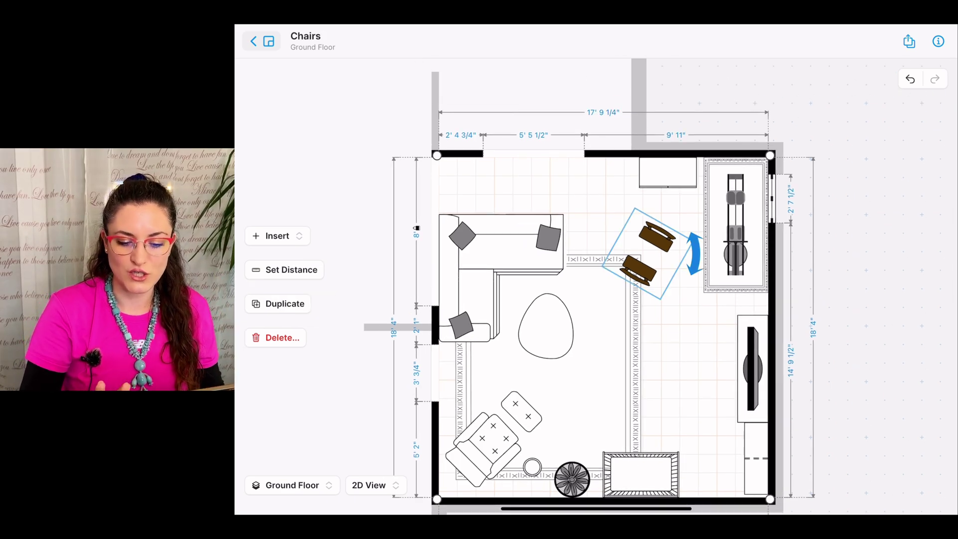
left_click_drag(649, 254, 652, 246)
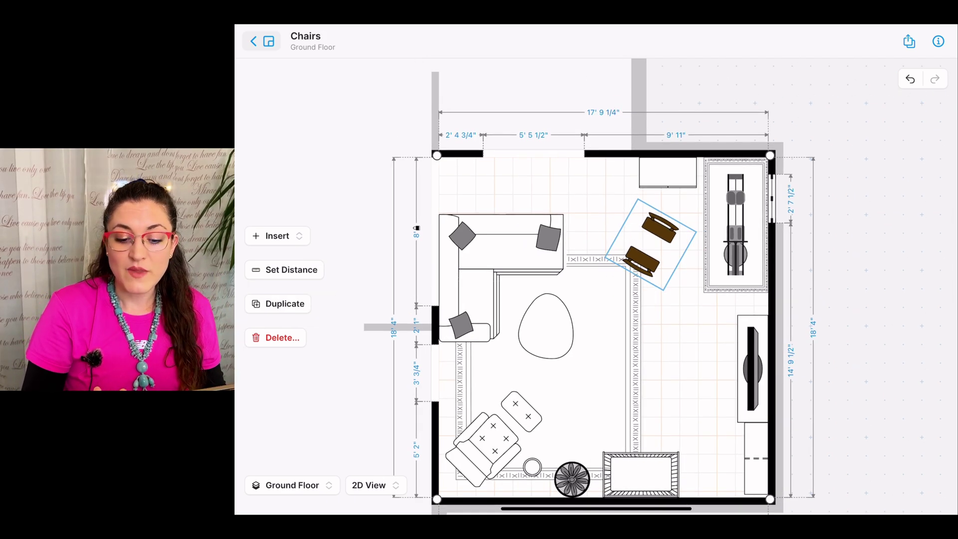
left_click(689, 374)
scroll(599, 300, "down", 2)
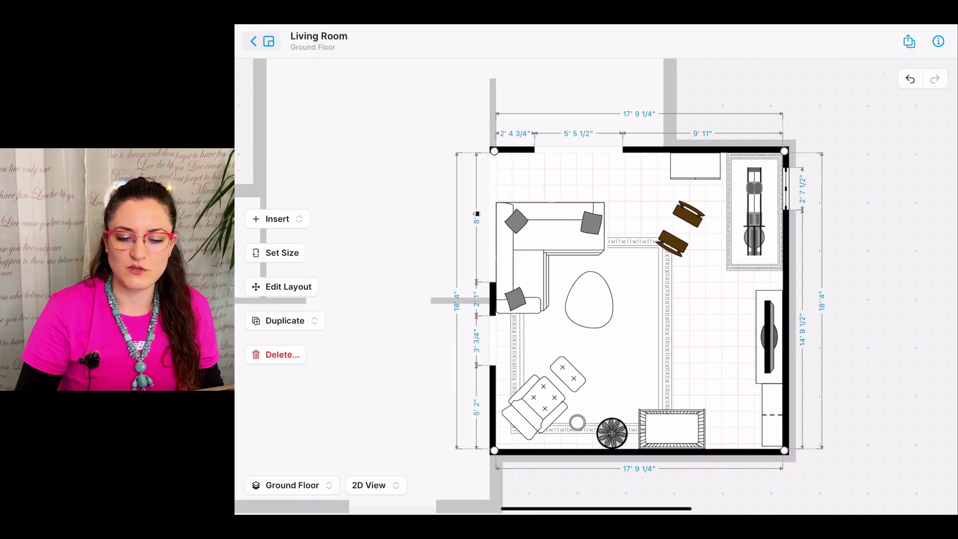
scroll(599, 299, "down", 2)
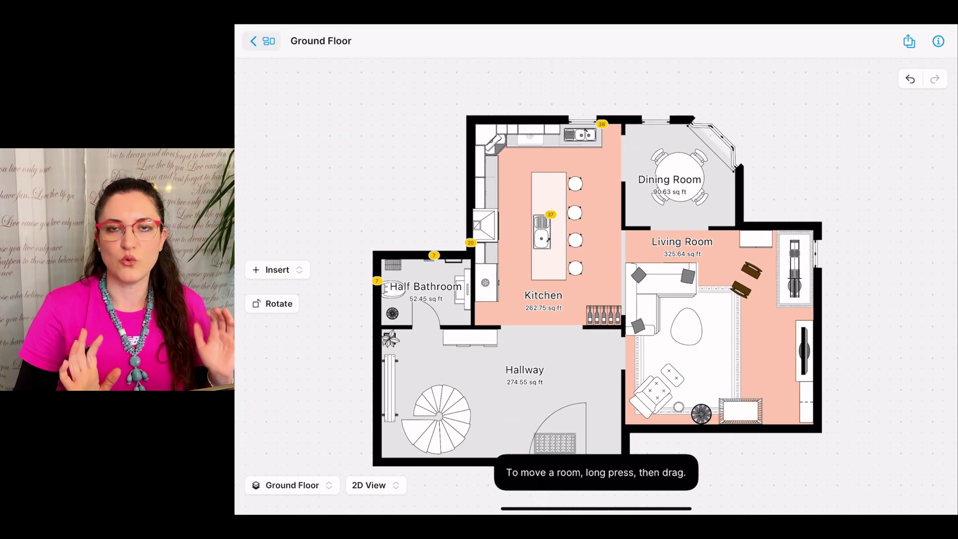